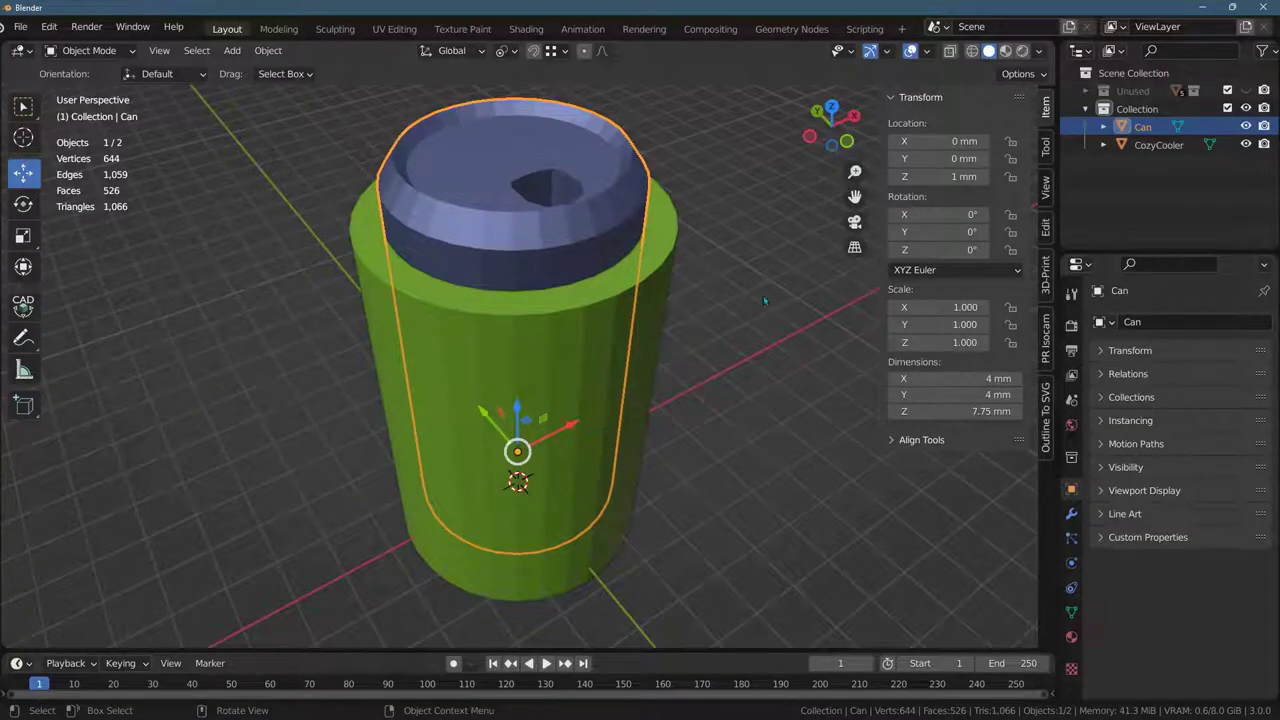
# Hide the CozyCooler object and make the Can the selected object.
pyautogui.press('Down')
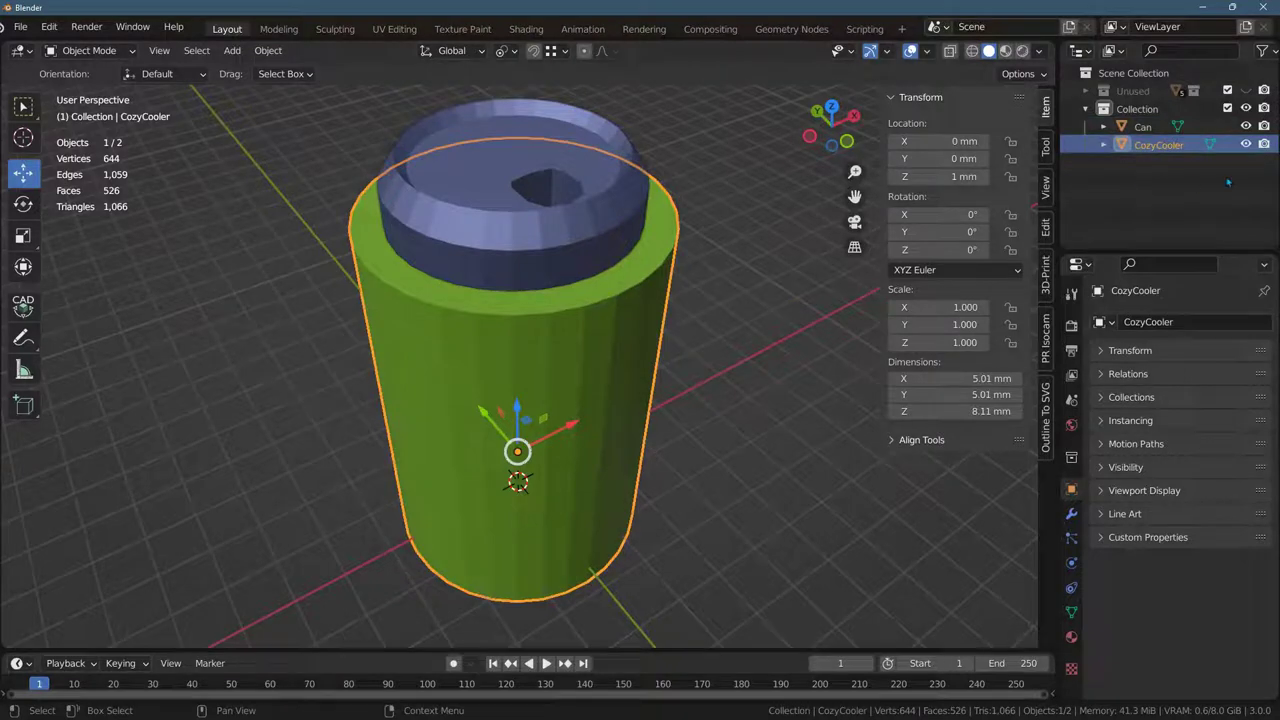
pyautogui.press('h')
pyautogui.press('Up')
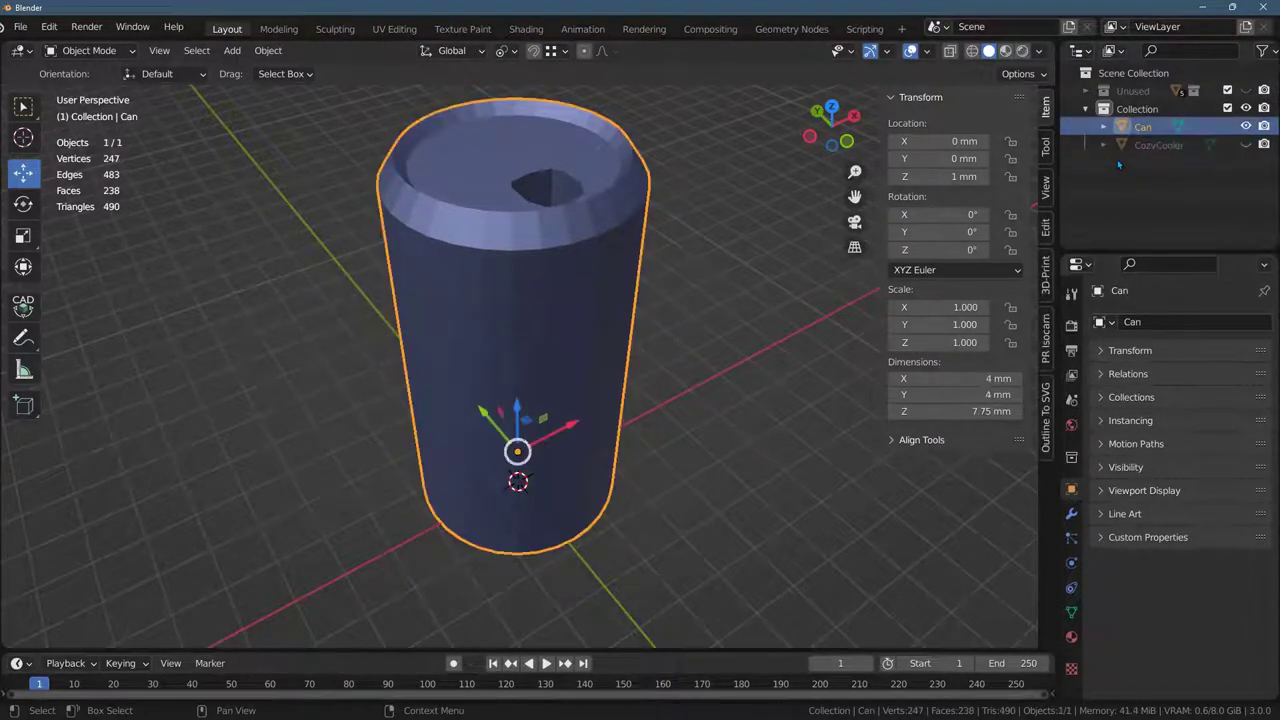
# Duplicate the Can in place and rename the copy Cooler.
pyautogui.moveTo(671, 501); pyautogui.dragTo(649, 544, button='middle')
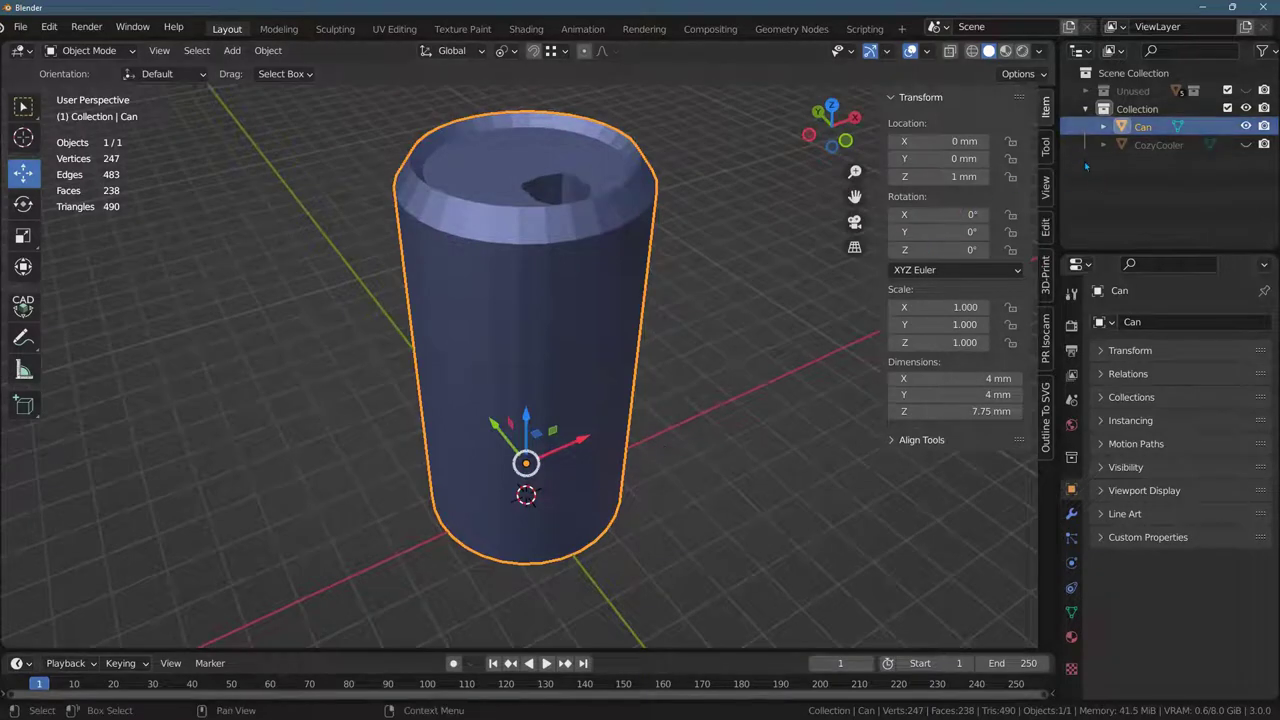
pyautogui.hotkey('shift', 'd')
pyautogui.rightClick(388, 342)
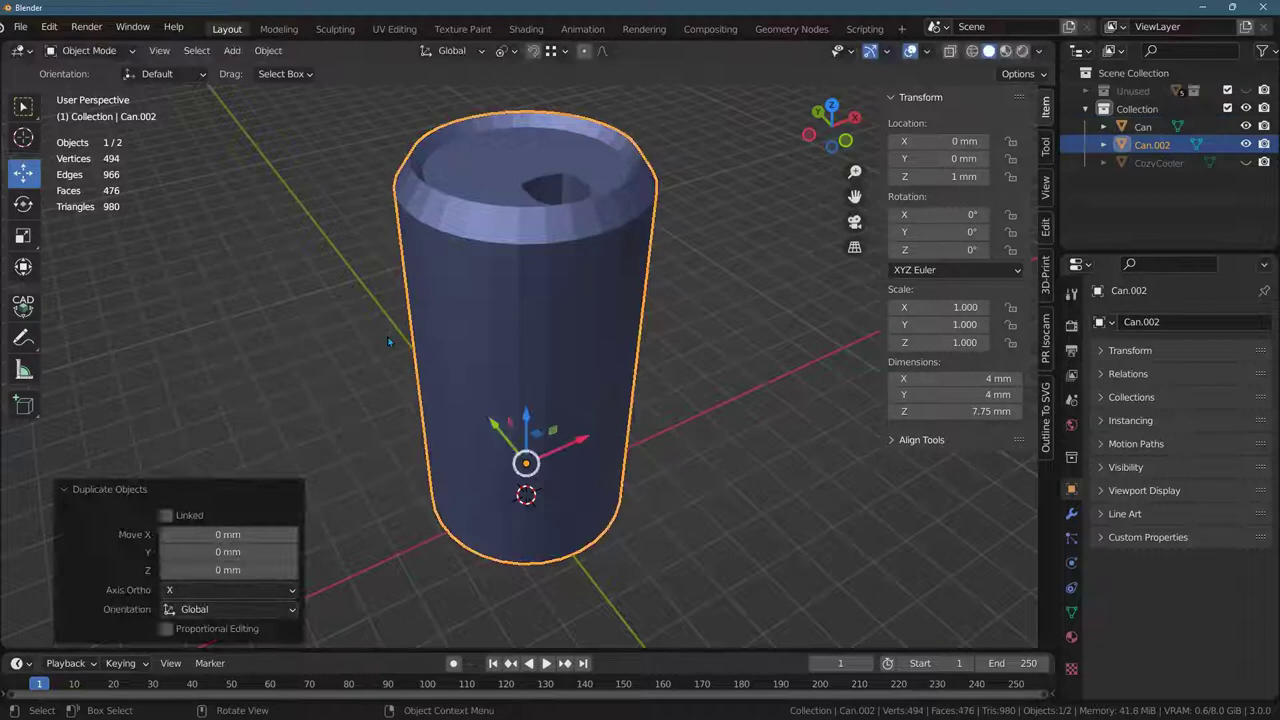
pyautogui.click(1142, 127)
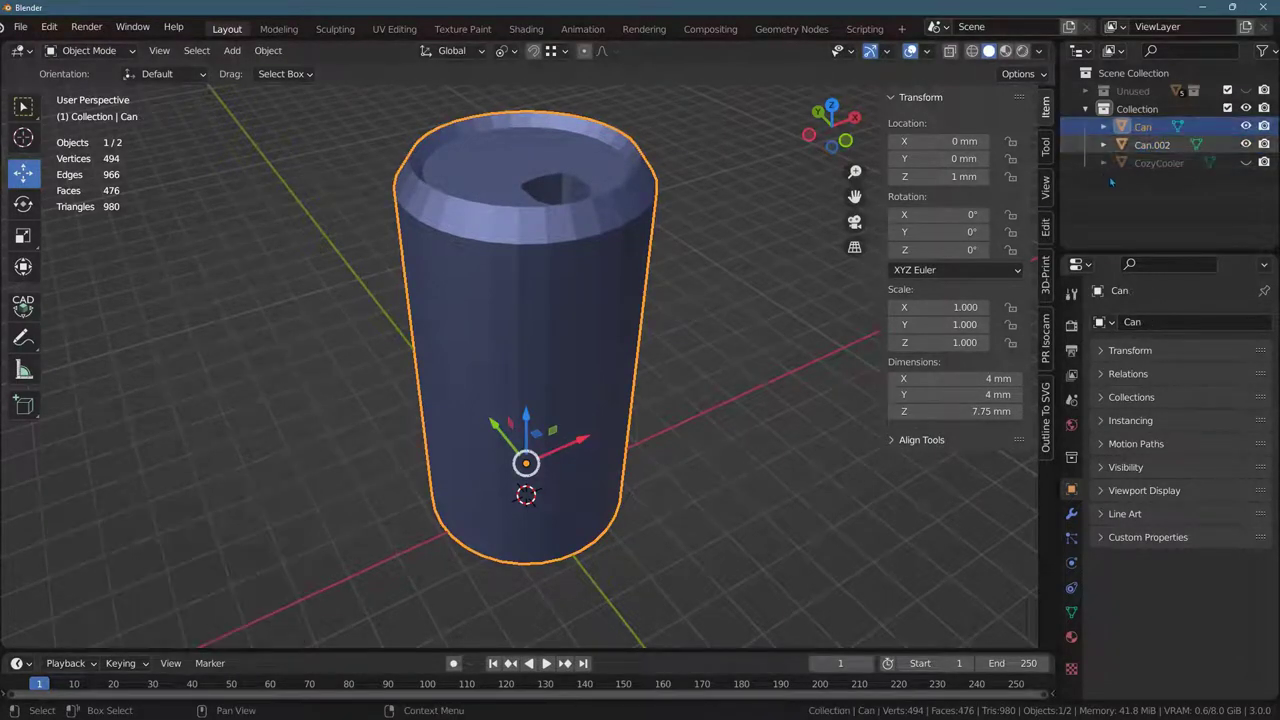
pyautogui.press('Down')
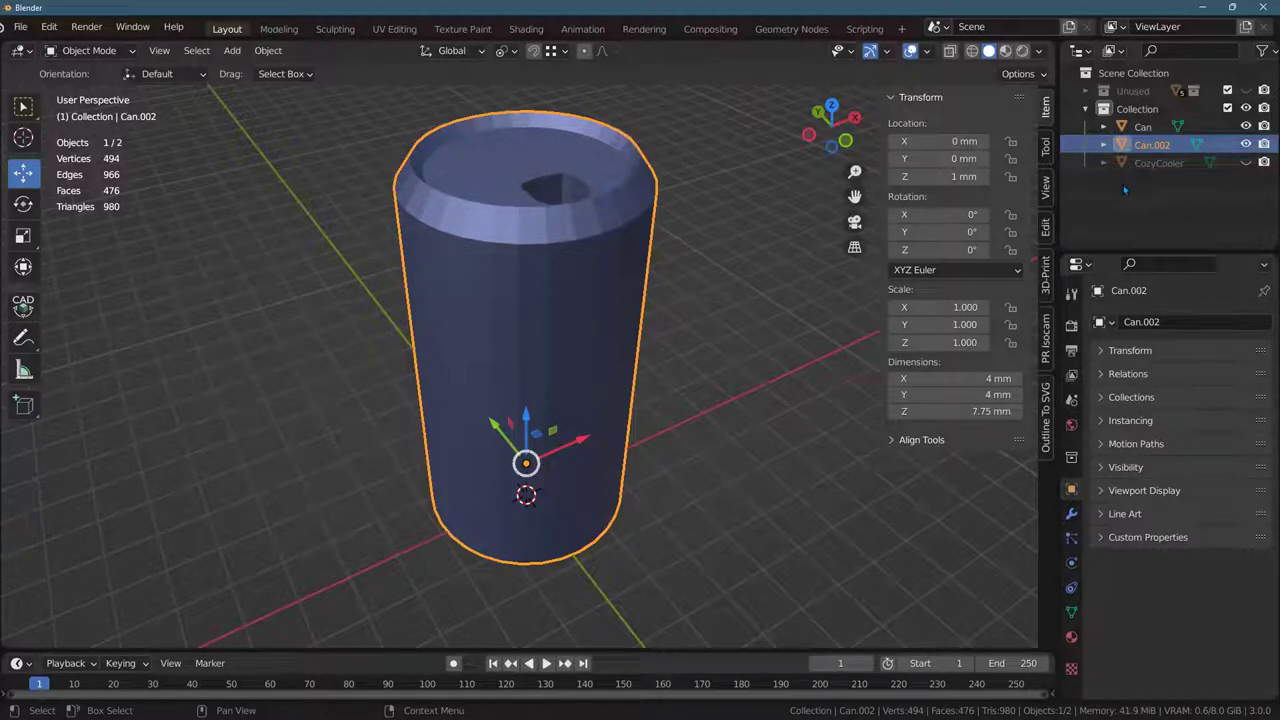
pyautogui.press('F2')
pyautogui.write('Cooler')
pyautogui.press('Return')
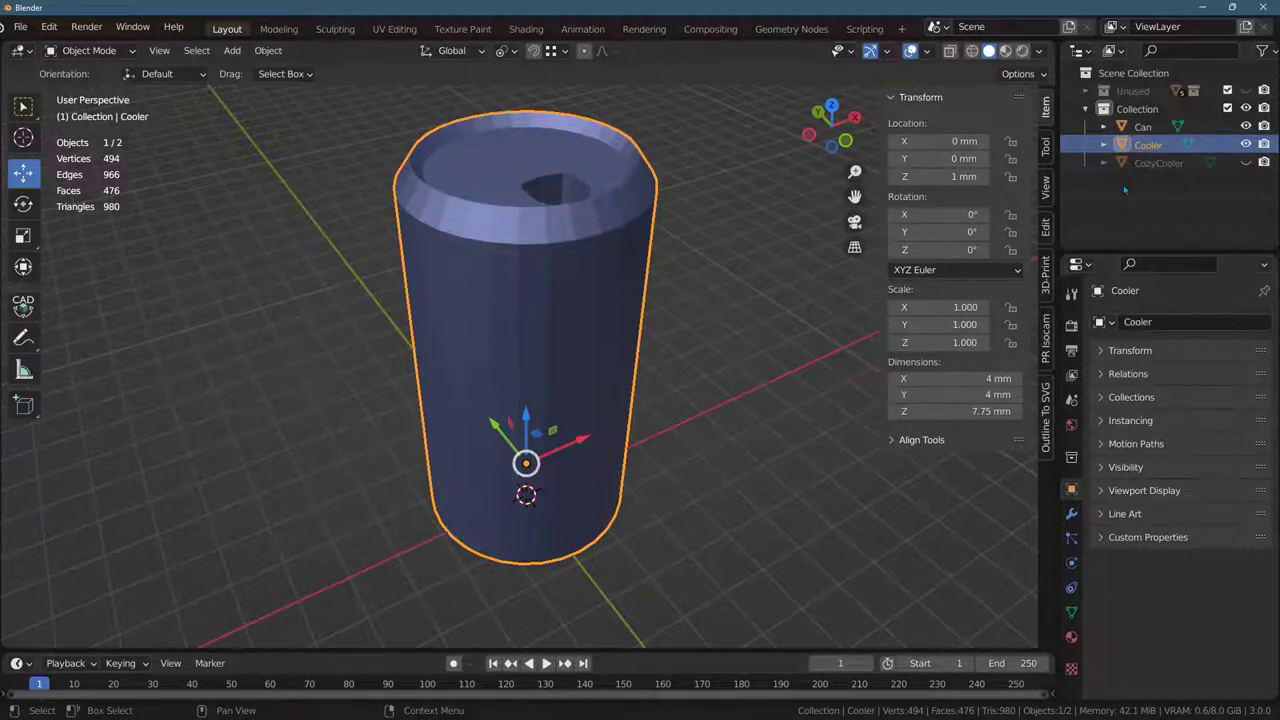
# Hide the original Can and open the Cooler mesh for editing.
pyautogui.click(1246, 127)
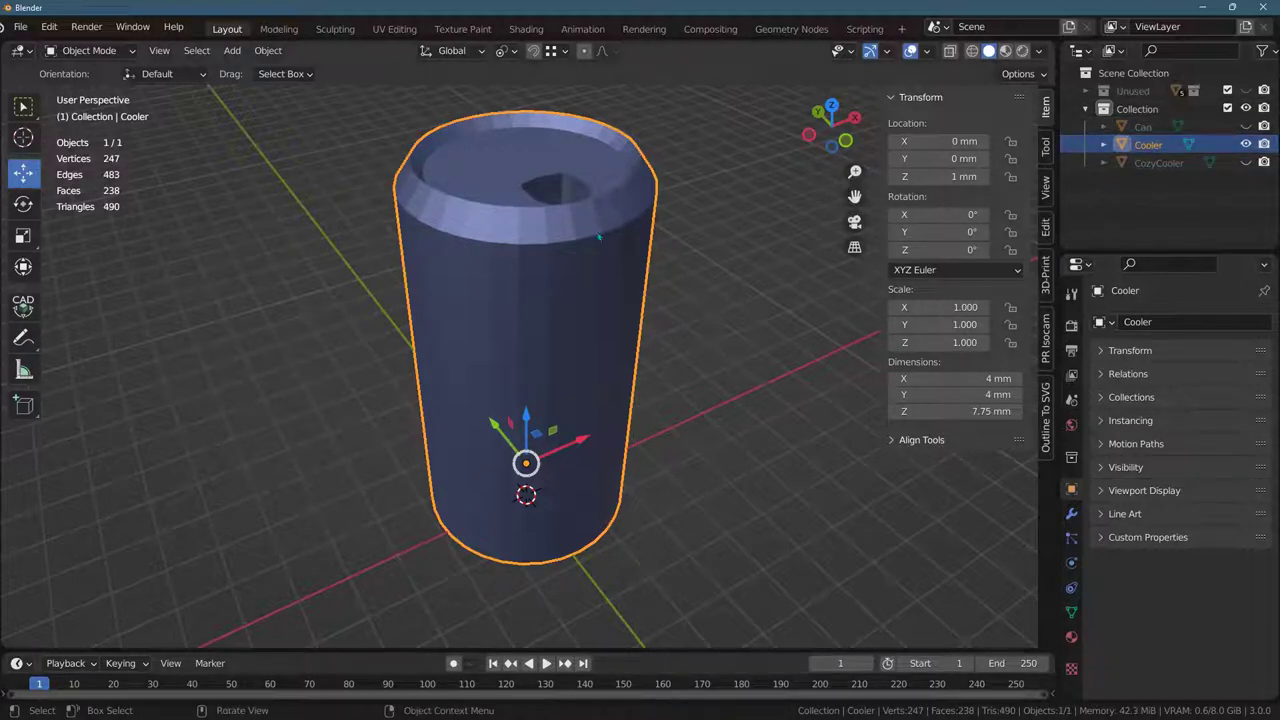
pyautogui.press('Tab')
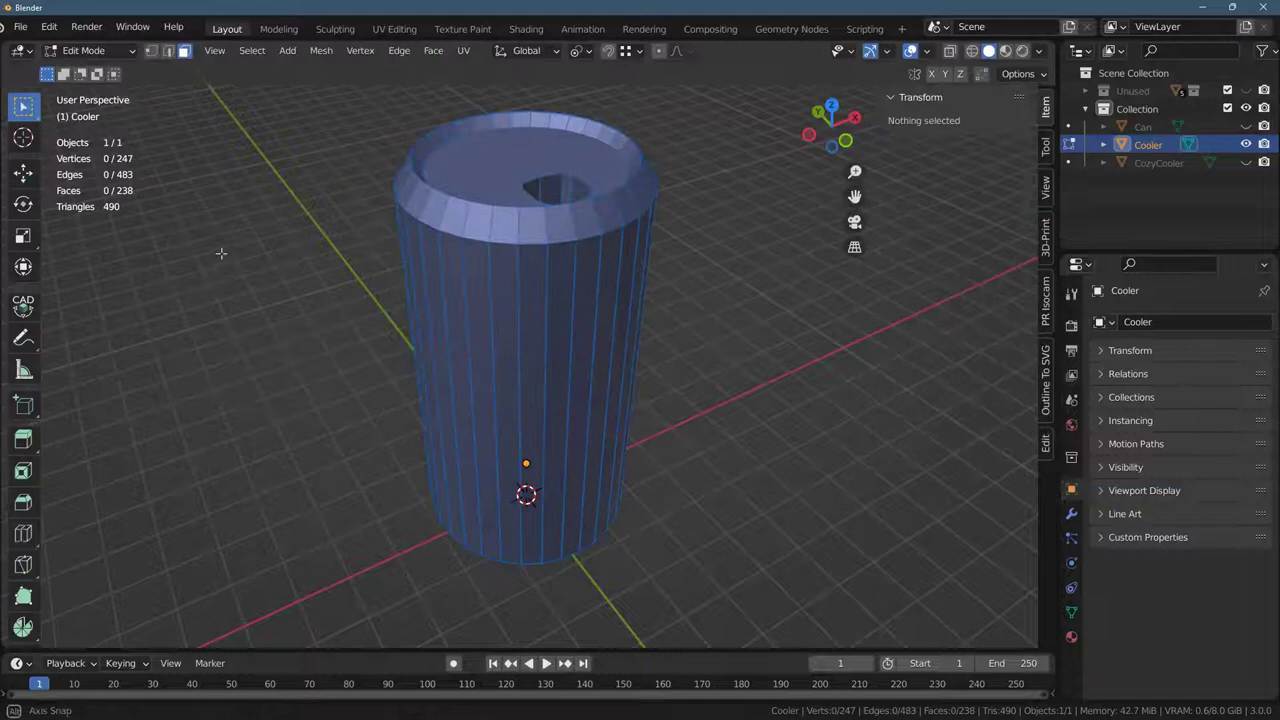
pyautogui.moveTo(219, 261); pyautogui.dragTo(314, 127, button='middle')
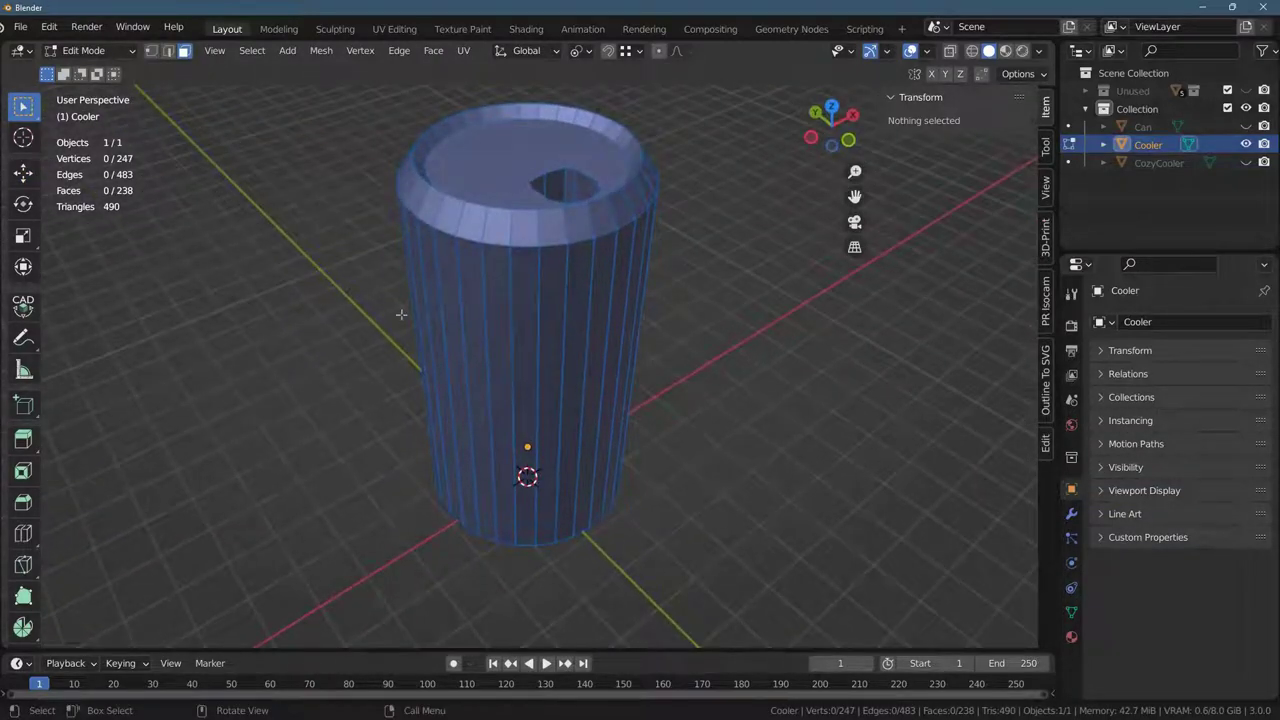
pyautogui.moveTo(471, 461); pyautogui.dragTo(496, 448, button='middle')
pyautogui.keyDown('shift'); pyautogui.moveTo(404, 345); pyautogui.dragTo(431, 432, button='middle'); pyautogui.keyUp('shift')
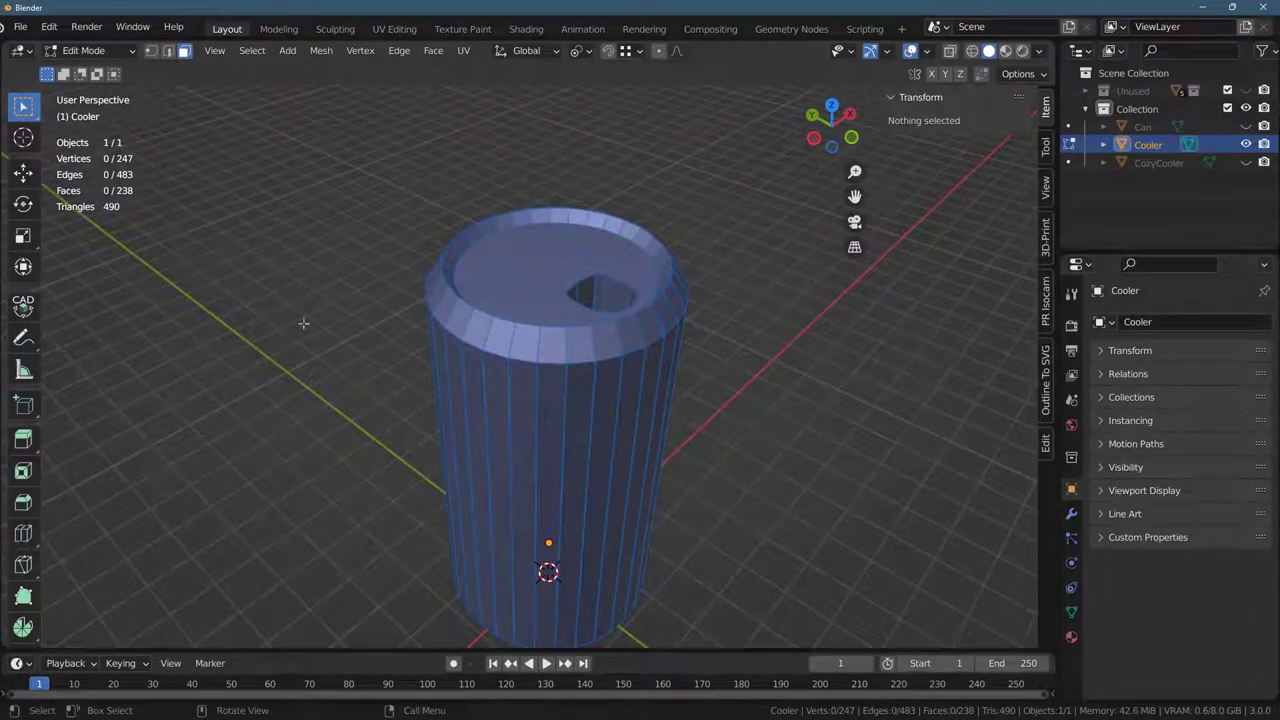
# Select the Cooler's lid faces and grow the selection twice to include the rim, outer bevel and drinking-hole walls.
pyautogui.hotkey('ctrl', 'z')
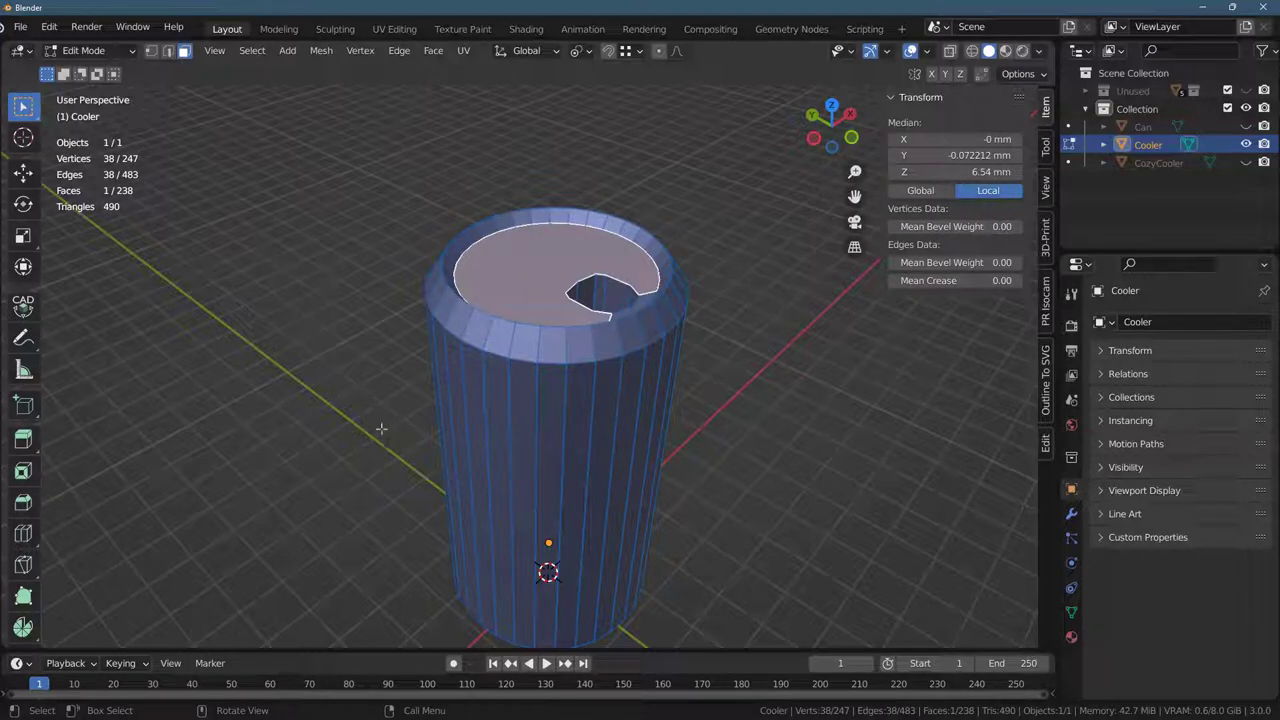
pyautogui.moveTo(332, 340); pyautogui.dragTo(510, 256, button='middle')
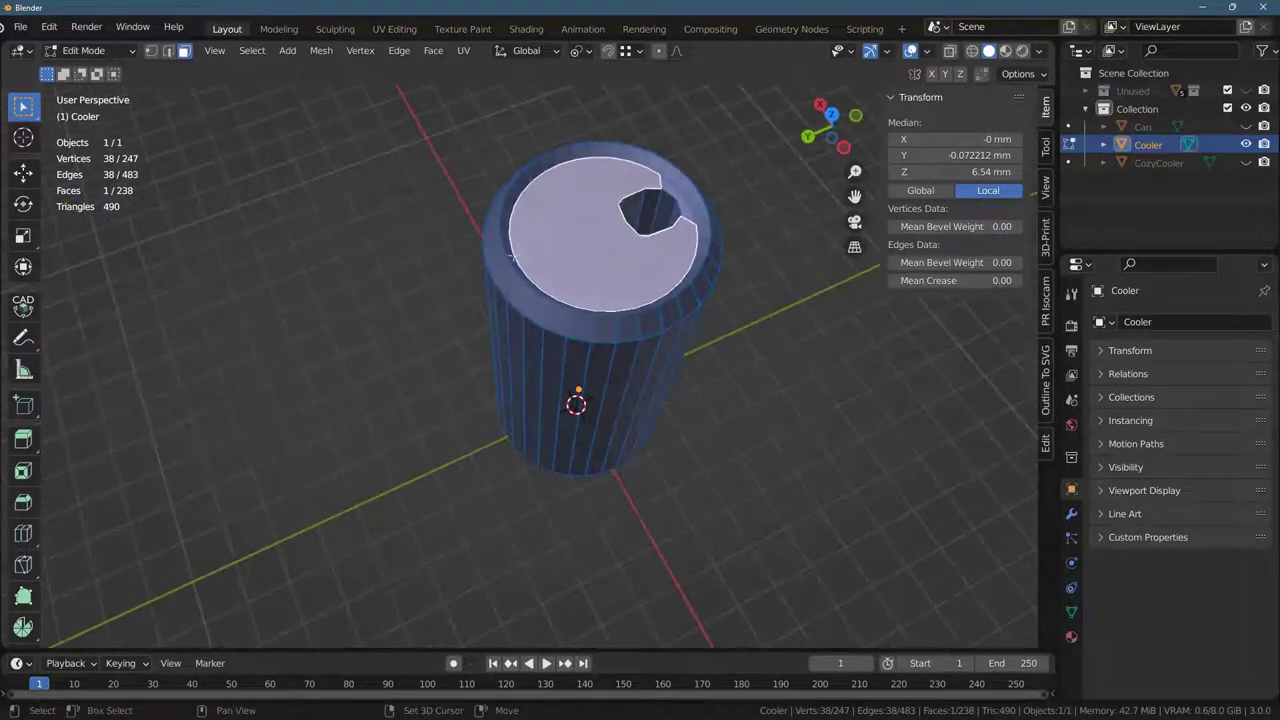
pyautogui.hotkey('ctrl', 'shift', 'z')
pyautogui.hotkey('ctrl', 'shift', 'z')
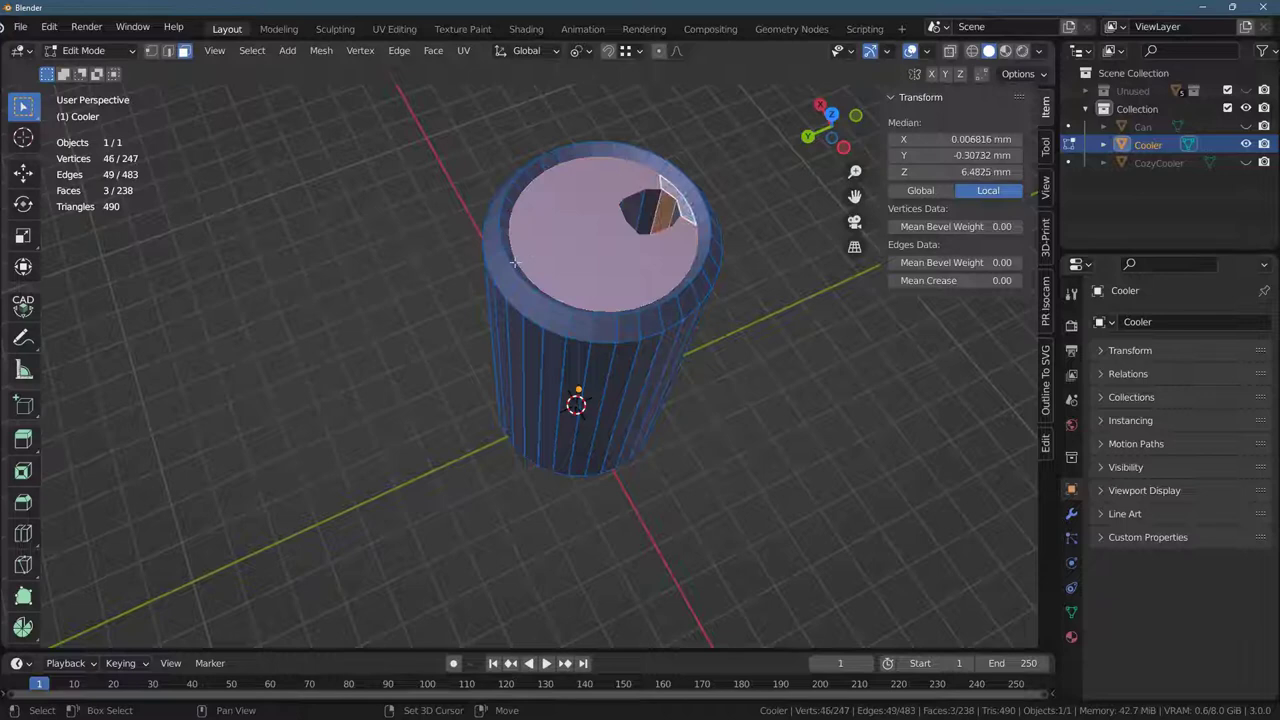
pyautogui.hotkey('ctrl', 'shift', 'z')
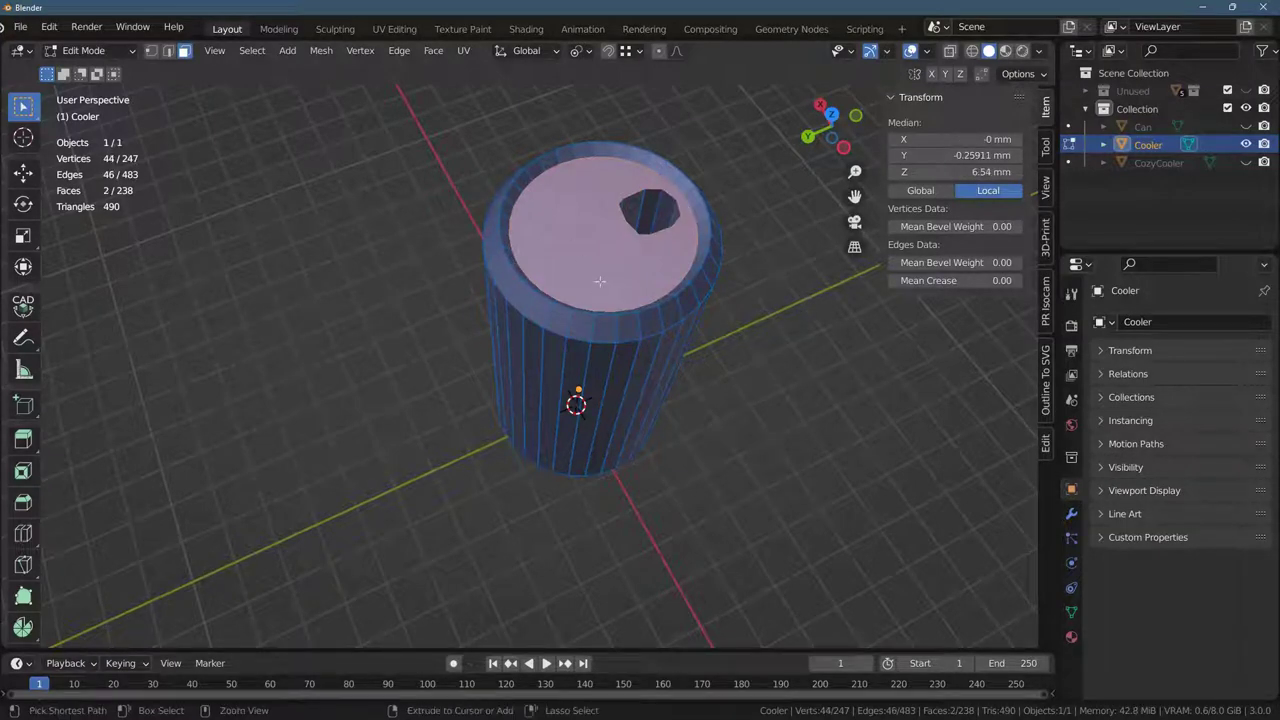
pyautogui.press('ctrl+KP_Add')
pyautogui.press('ctrl+KP_Add')
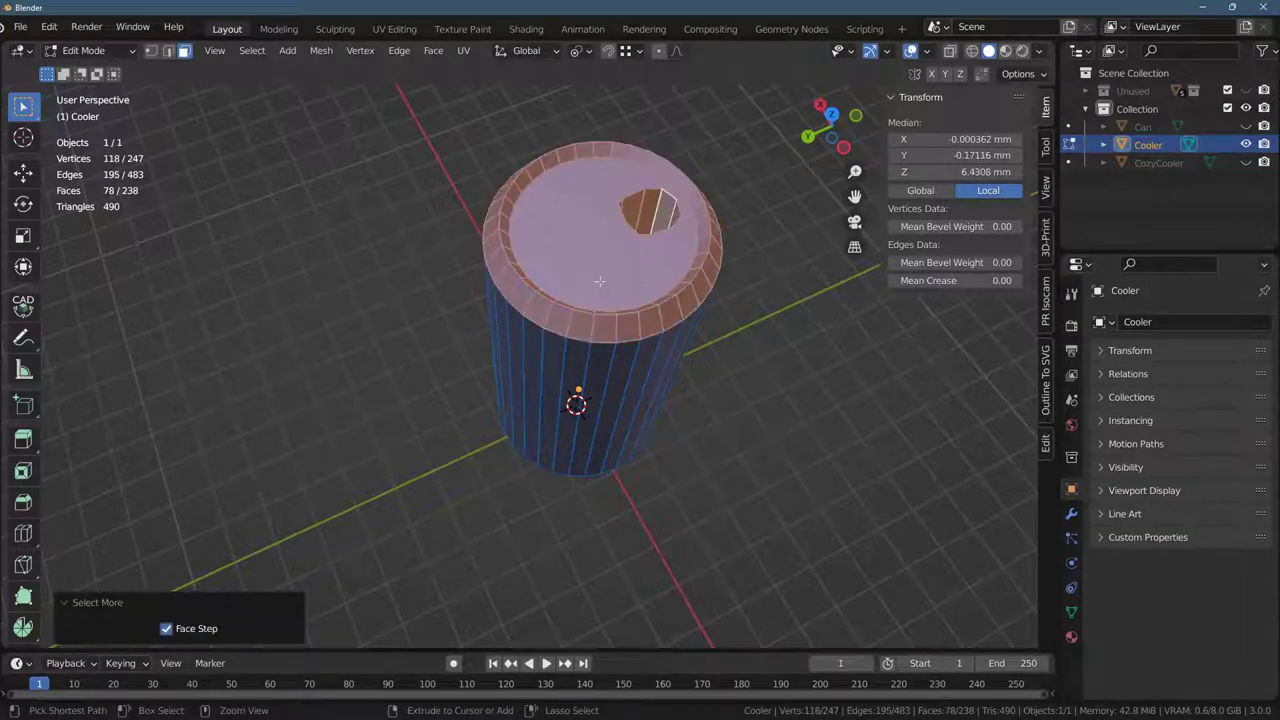
# Examine the selected lid and drinking-hole faces from the side in wireframe, with and without X-ray.
pyautogui.moveTo(673, 505); pyautogui.dragTo(449, 419, button='middle')
pyautogui.moveTo(366, 378); pyautogui.dragTo(280, 345, button='middle')
pyautogui.moveTo(368, 408); pyautogui.dragTo(340, 238, button='middle')
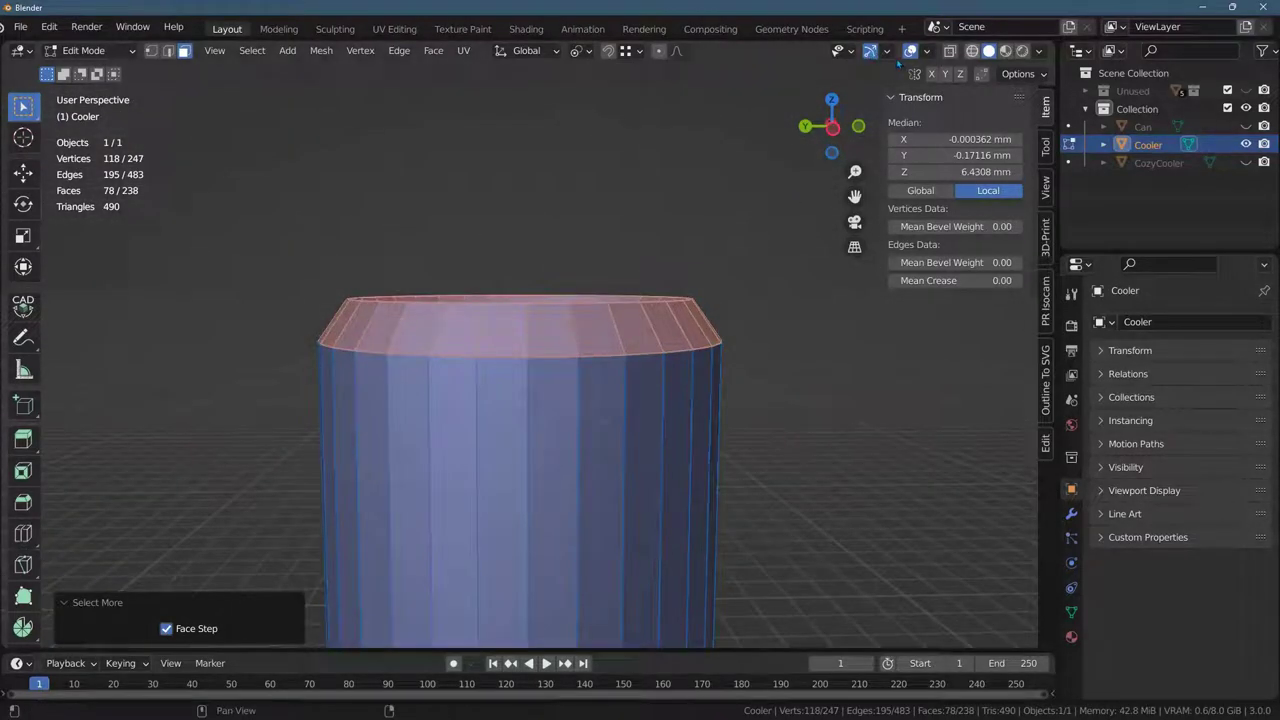
pyautogui.hotkey('shift', 'z')
pyautogui.hotkey('alt', 'z')
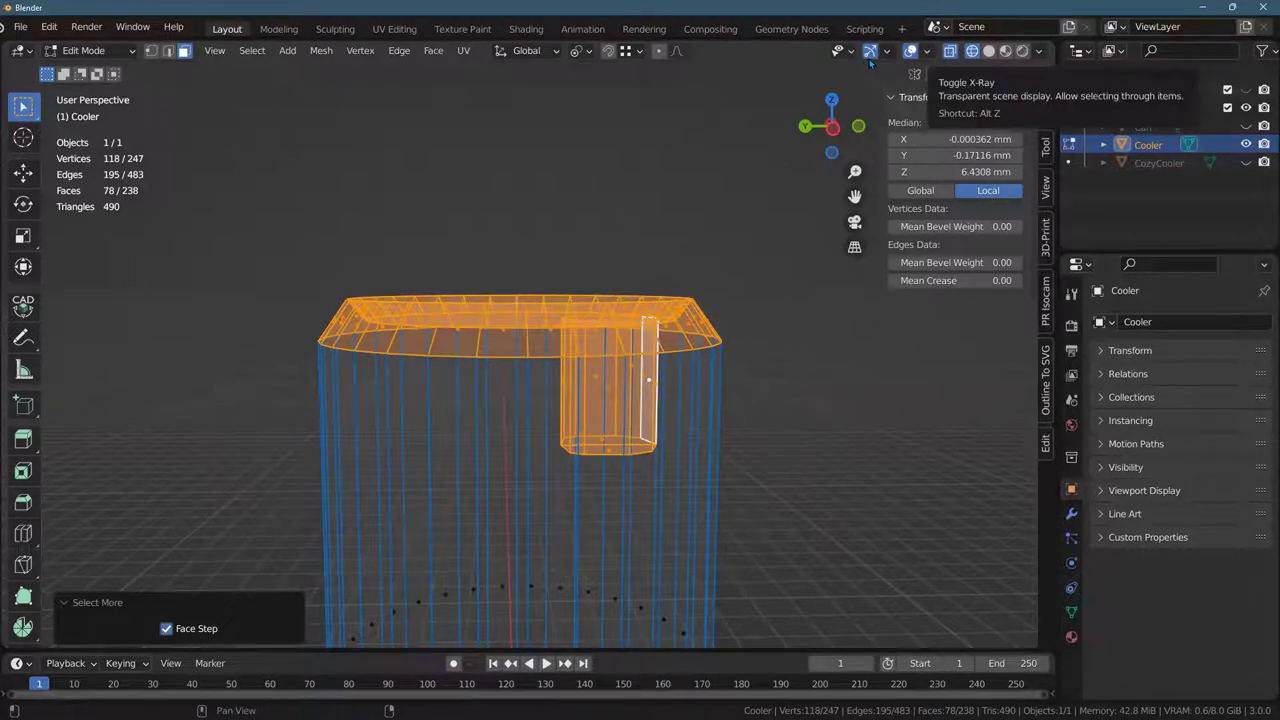
pyautogui.click(871, 60)
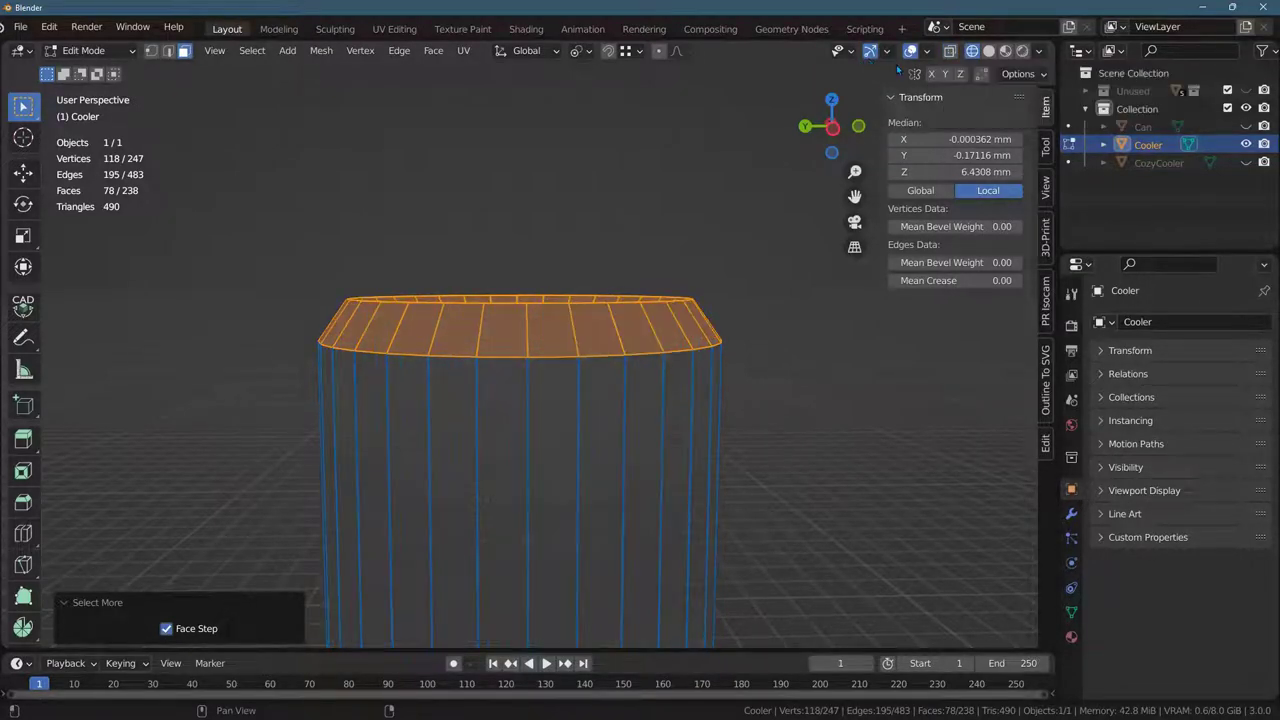
pyautogui.hotkey('shift', 'z')
pyautogui.moveTo(468, 280); pyautogui.dragTo(468, 346, button='middle')
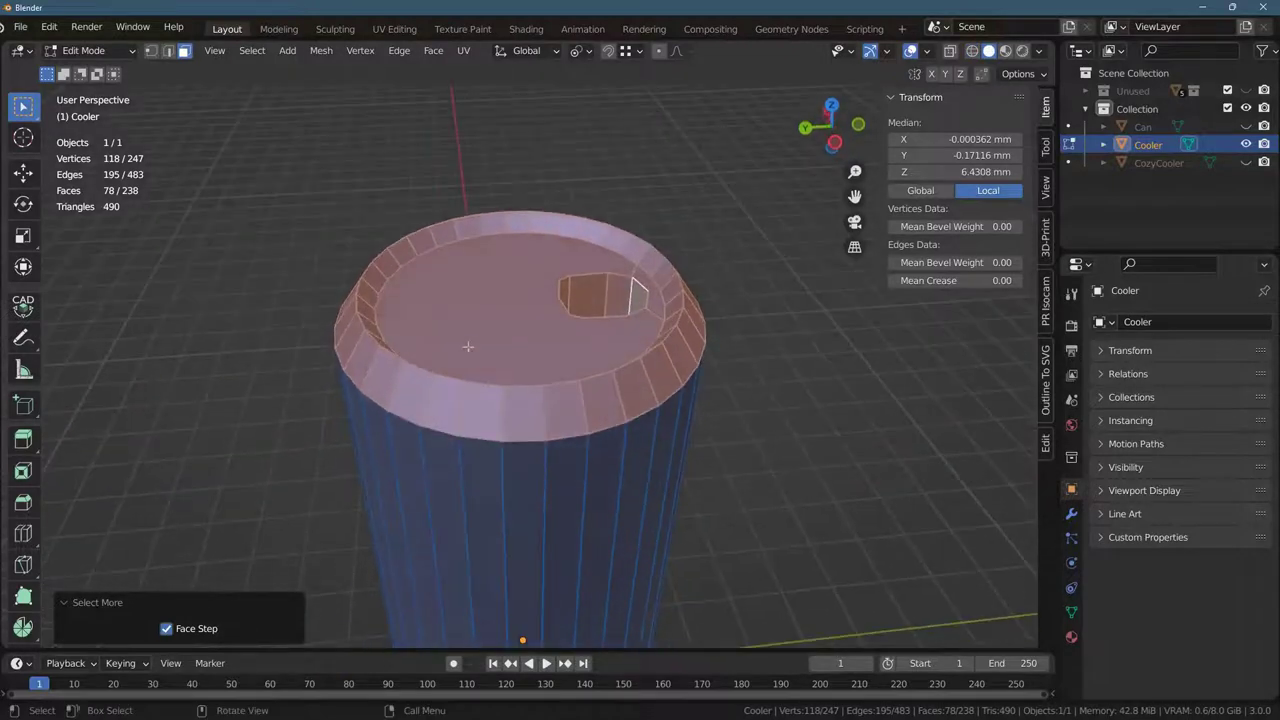
# Try to select the faces of the lid's inner rim as a face loop, then restore the grown lid selection.
pyautogui.hotkey('ctrl', 'z')
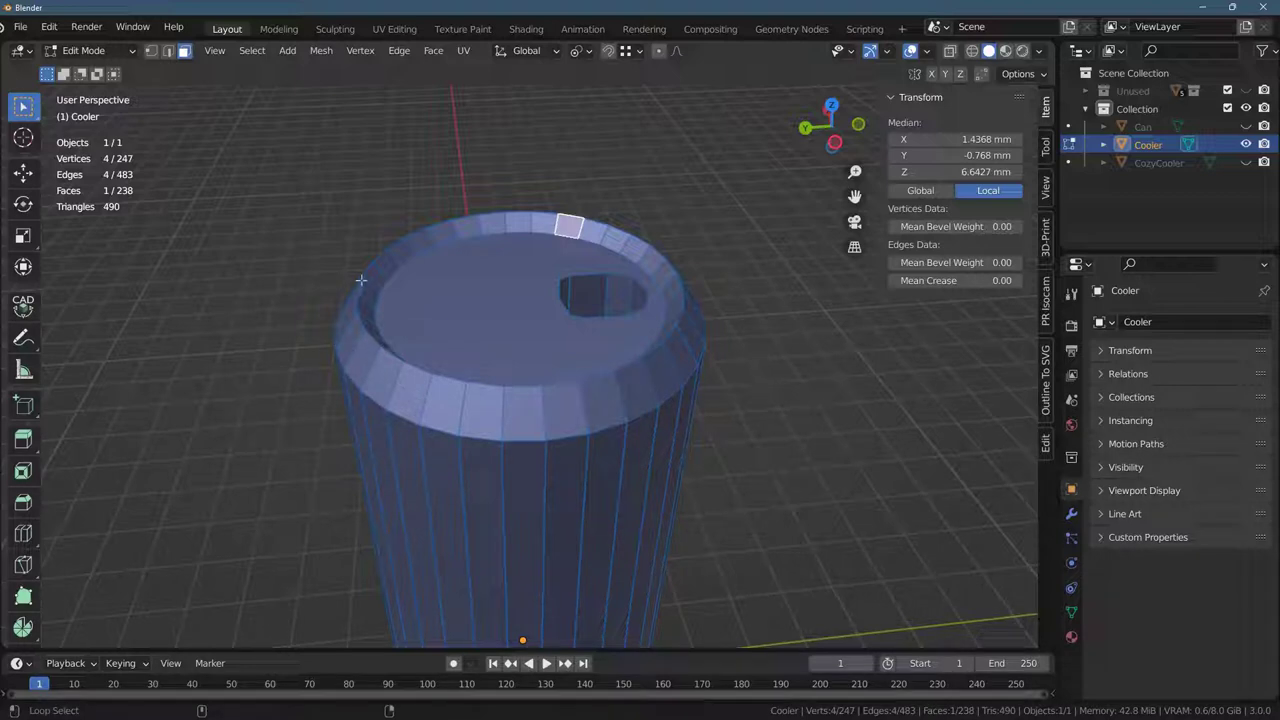
pyautogui.keyDown('alt'); pyautogui.keyDown('shift'); pyautogui.click(361, 280); pyautogui.keyUp('shift'); pyautogui.keyUp('alt')
pyautogui.keyDown('alt'); pyautogui.keyDown('shift'); pyautogui.click(361, 280); pyautogui.keyUp('shift'); pyautogui.keyUp('alt')
pyautogui.keyDown('alt'); pyautogui.keyDown('shift'); pyautogui.click(361, 280); pyautogui.keyUp('shift'); pyautogui.keyUp('alt')
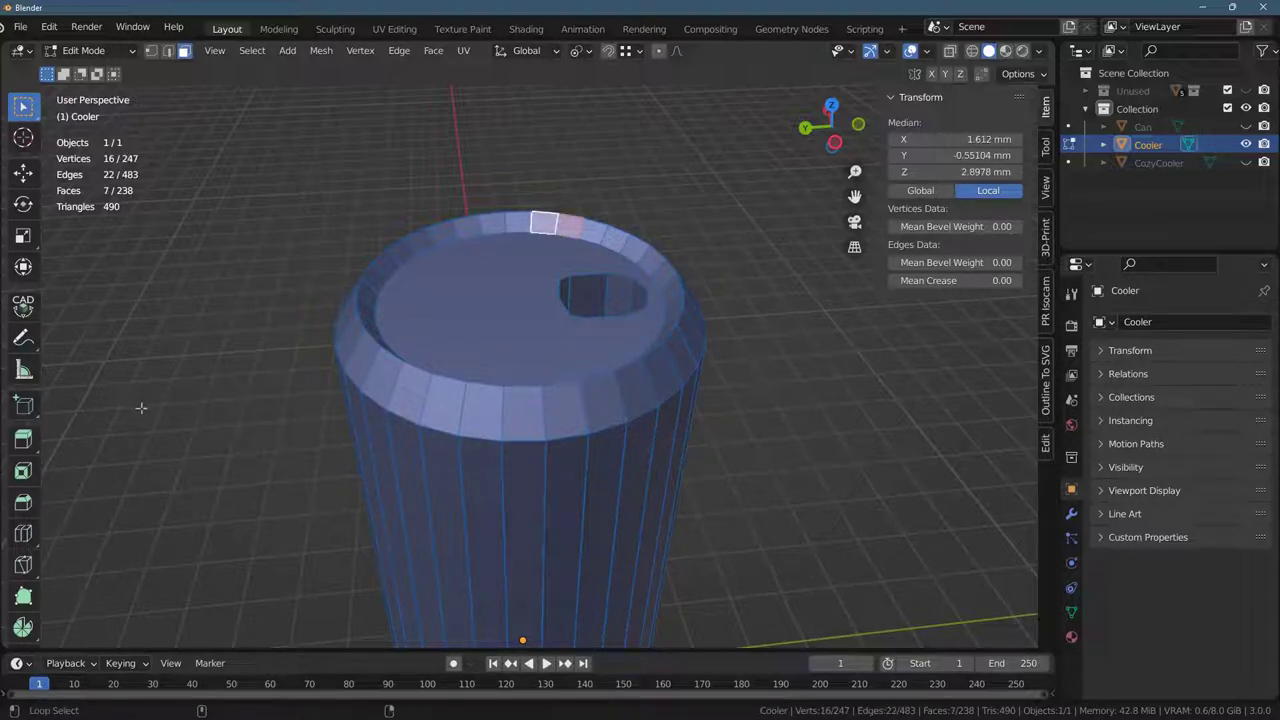
pyautogui.keyDown('alt'); pyautogui.click(365, 322); pyautogui.keyUp('alt')
pyautogui.moveTo(365, 322); pyautogui.dragTo(342, 357, button='middle')
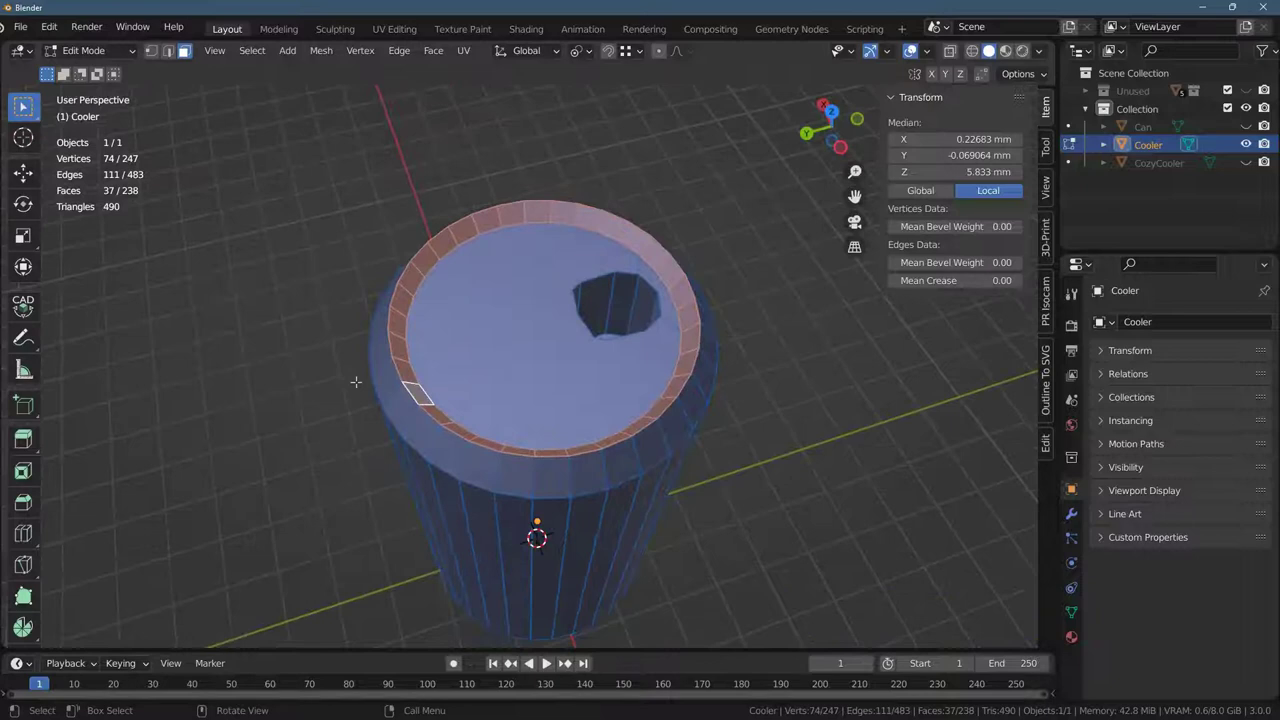
pyautogui.moveTo(420, 447); pyautogui.dragTo(371, 428, button='middle')
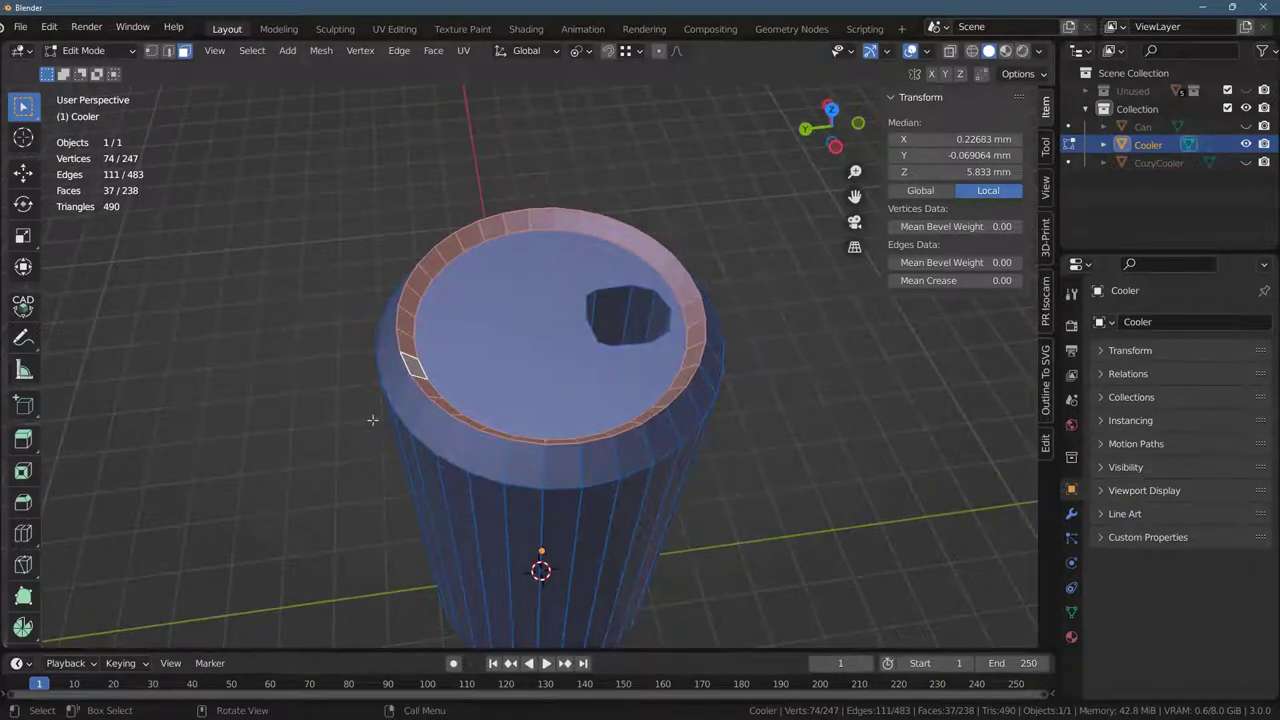
pyautogui.moveTo(359, 383); pyautogui.dragTo(354, 383, button='middle')
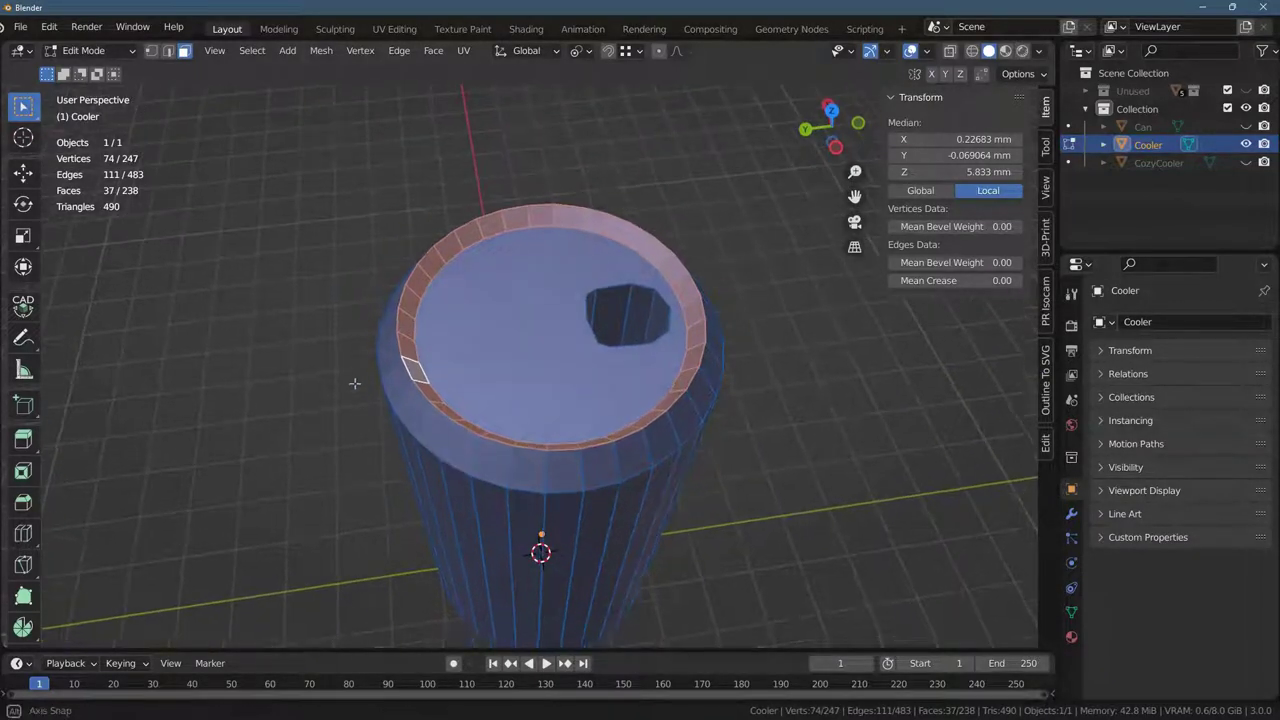
pyautogui.hotkey('ctrl', 'z')
pyautogui.hotkey('ctrl', 'z')
pyautogui.hotkey('ctrl', 'z')
pyautogui.hotkey('ctrl', 'z')
pyautogui.hotkey('ctrl', 'l')
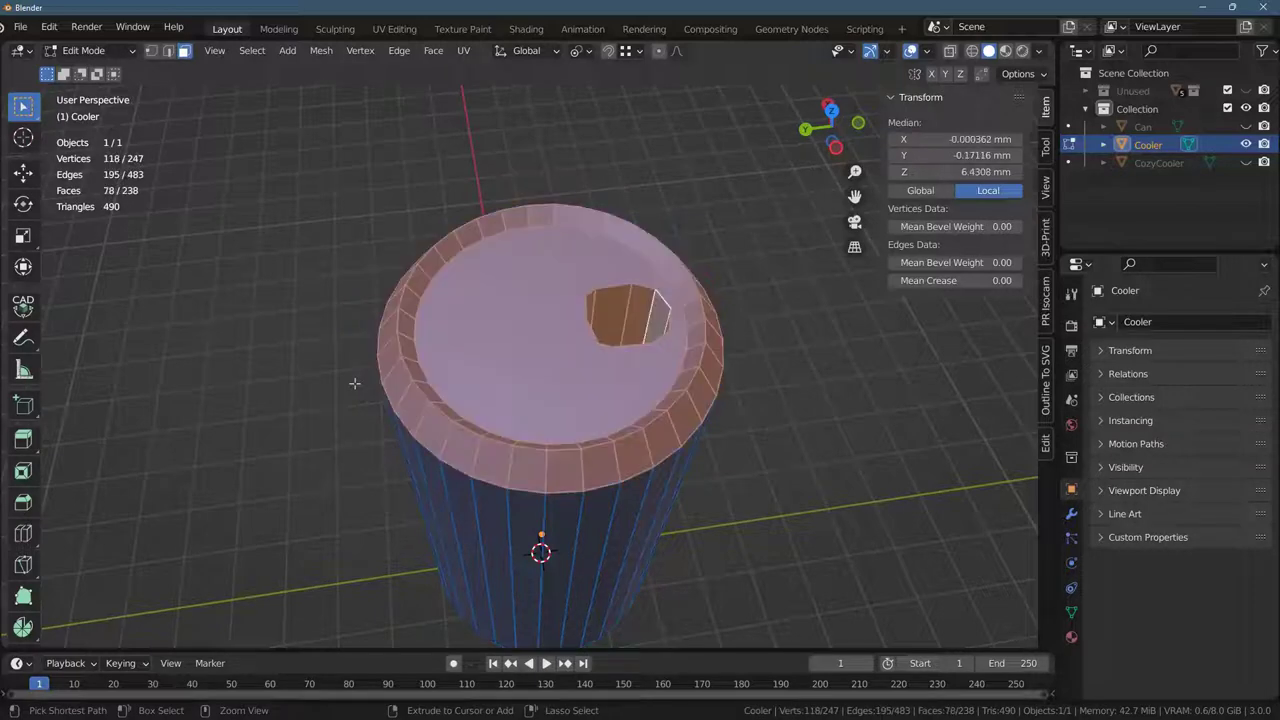
# Shrink the selection once to leave out the outer bevel, and delete the selected lid geometry using Only Edges & Faces.
pyautogui.press('x')
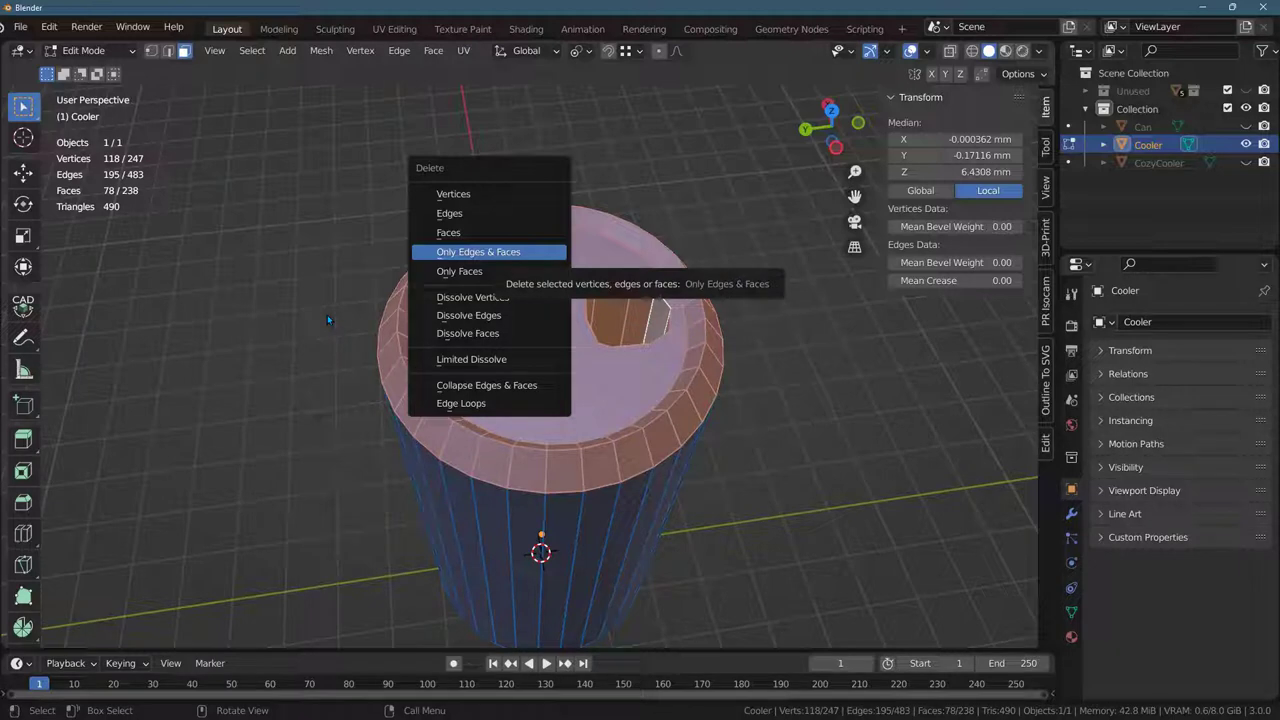
pyautogui.press('Escape')
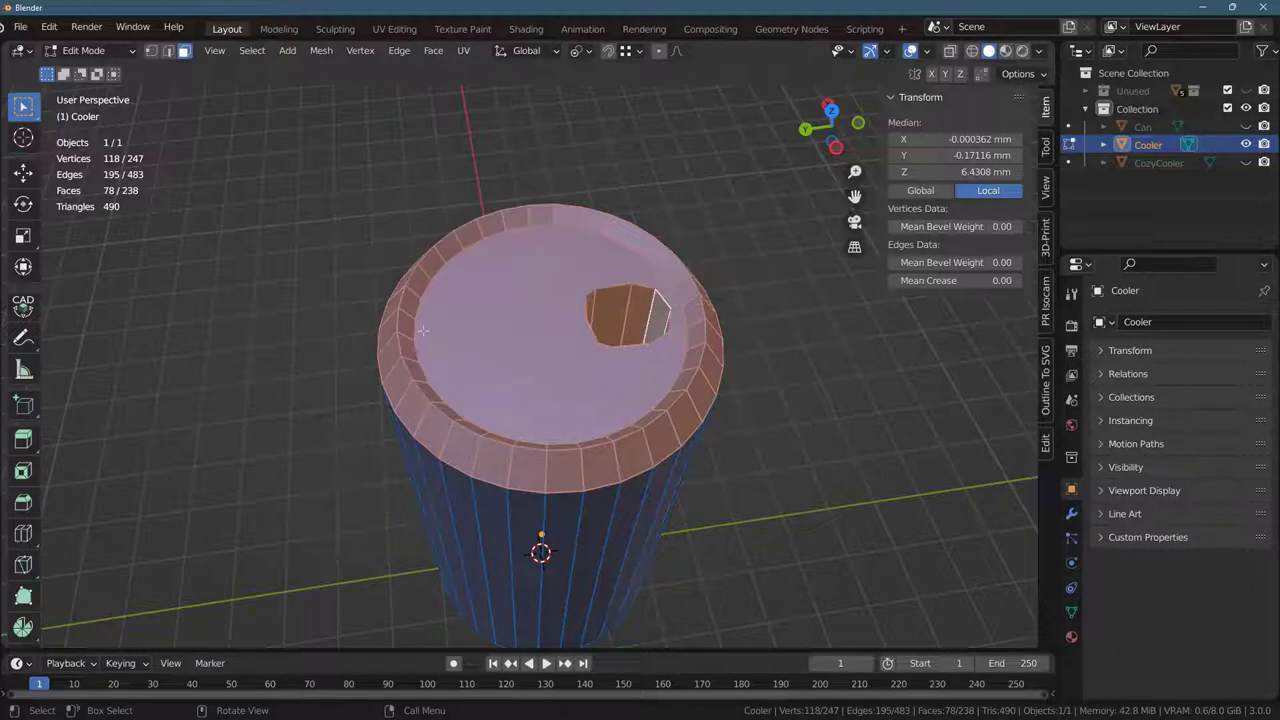
pyautogui.press('ctrl+KP_Subtract')
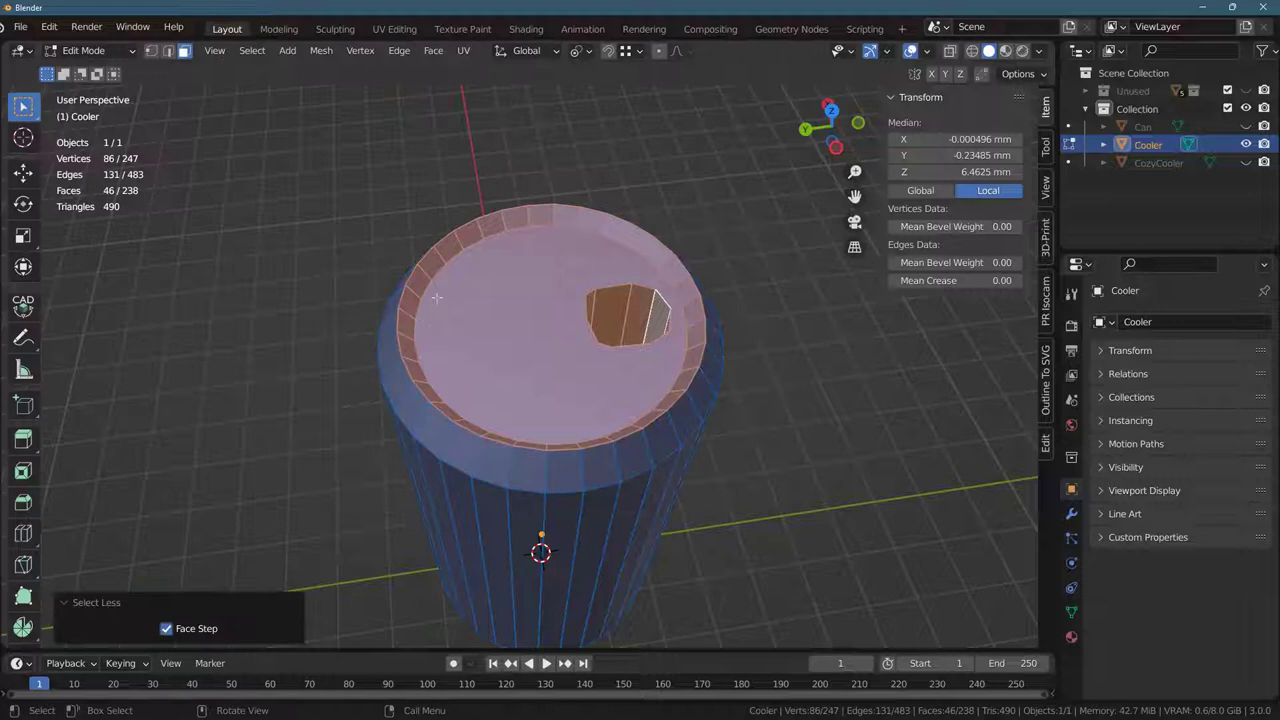
pyautogui.press('x')
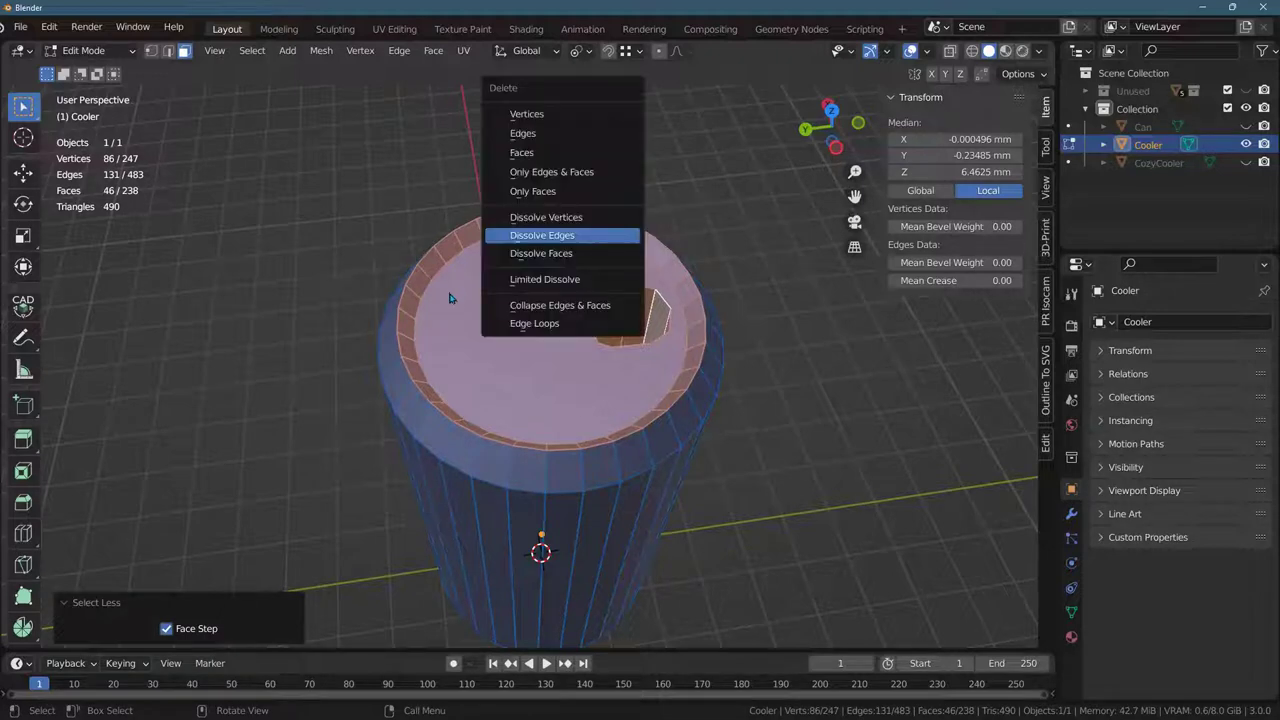
pyautogui.press('Up')
pyautogui.press('Up')
pyautogui.press('Up')
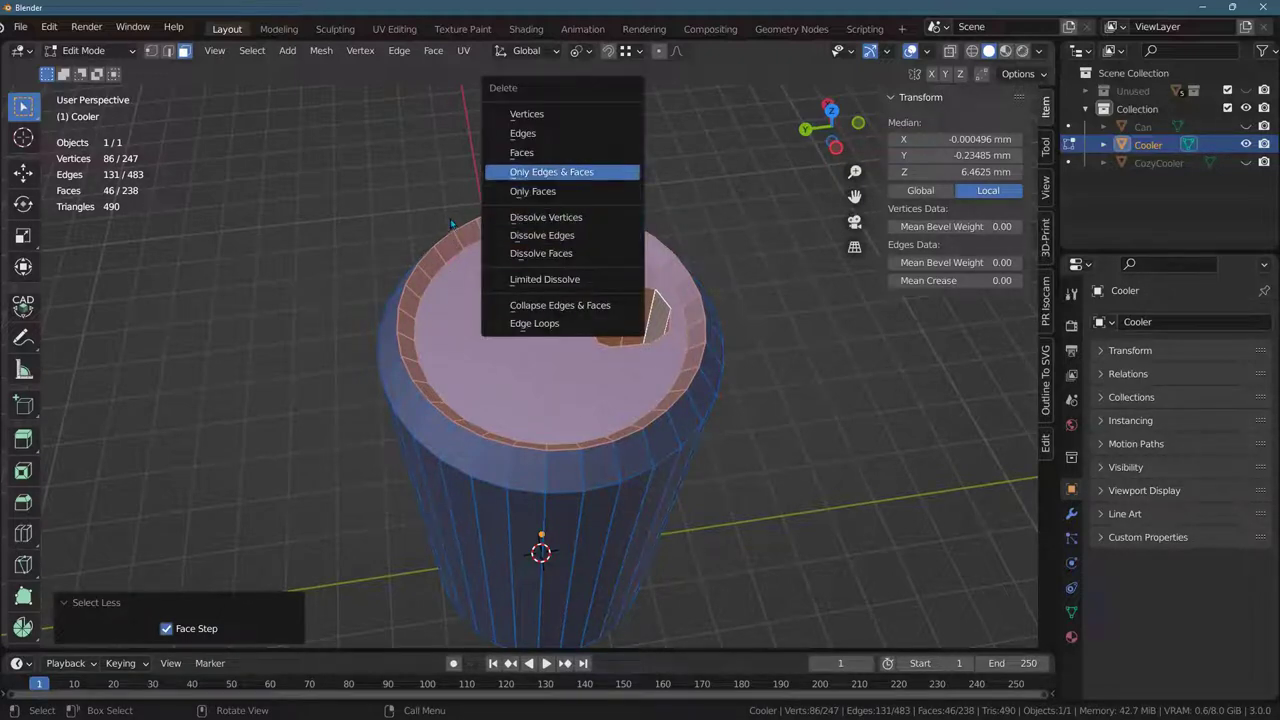
pyautogui.press('Return')
# Select the loose bevel edges left standing above the Cooler's rim and delete them using Only Edges & Faces.
pyautogui.moveTo(470, 263); pyautogui.dragTo(686, 430, button='middle')
pyautogui.moveTo(297, 269); pyautogui.dragTo(487, 299)
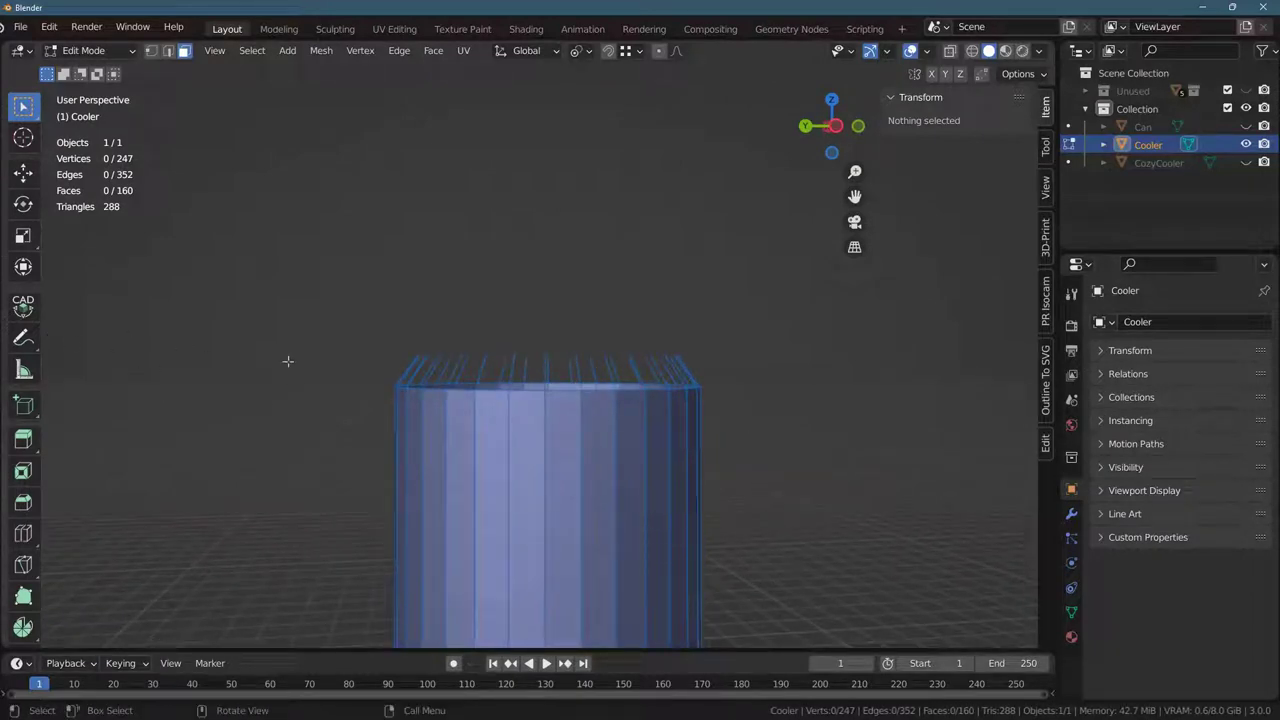
pyautogui.press('2')
pyautogui.moveTo(334, 252); pyautogui.dragTo(718, 349)
pyautogui.moveTo(595, 449); pyautogui.dragTo(626, 480)
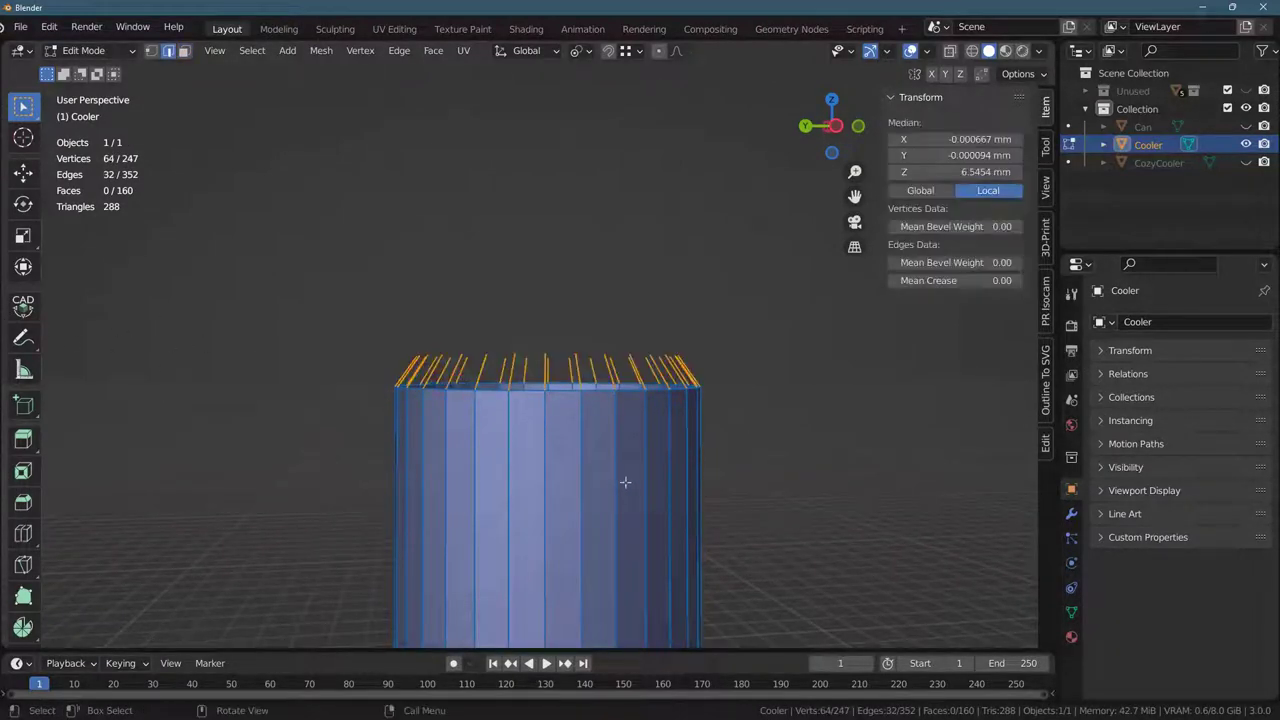
pyautogui.press('x')
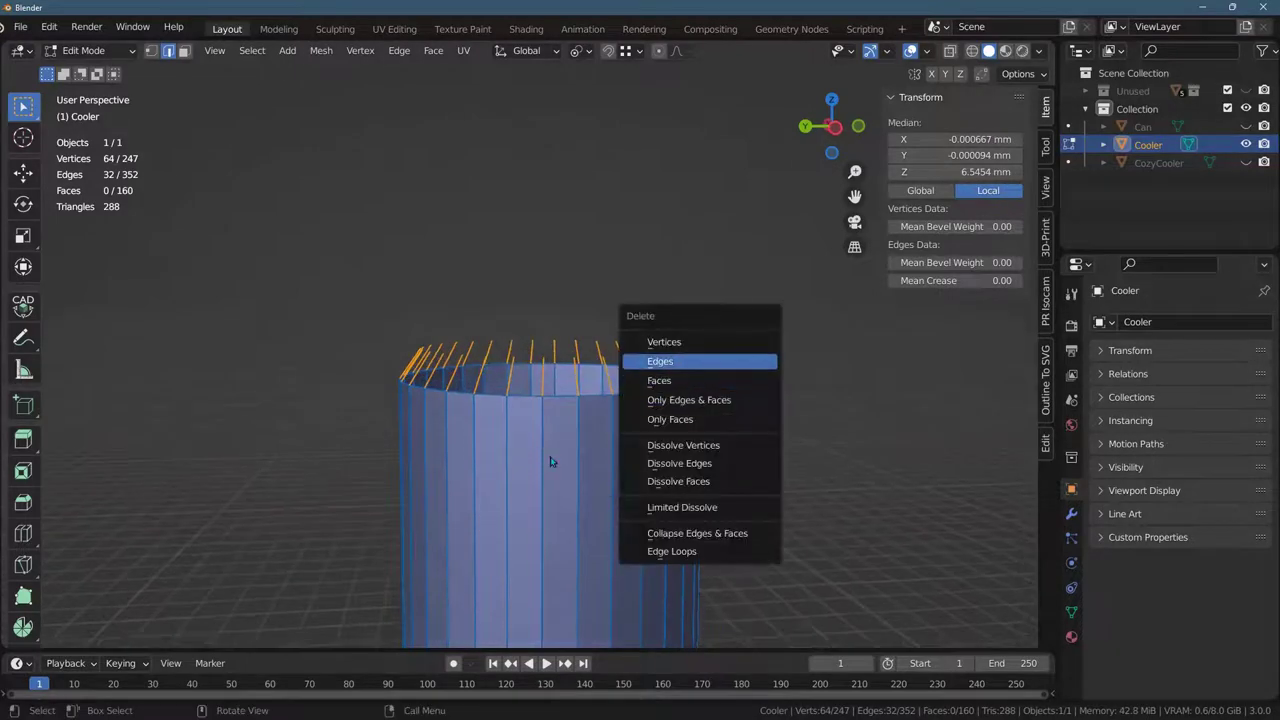
pyautogui.press('Down')
pyautogui.press('Down')
pyautogui.press('Down')
pyautogui.press('Down')
pyautogui.press('Down')
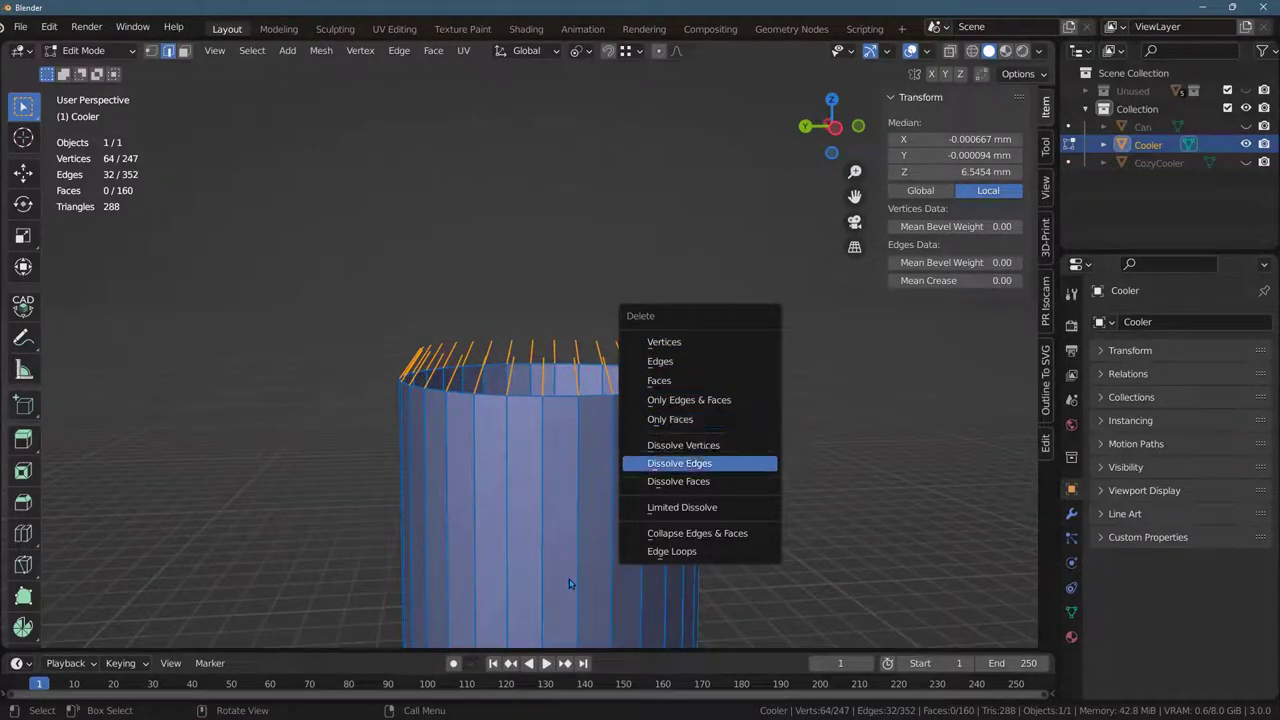
pyautogui.press('Up')
pyautogui.press('Up')
pyautogui.press('Up')
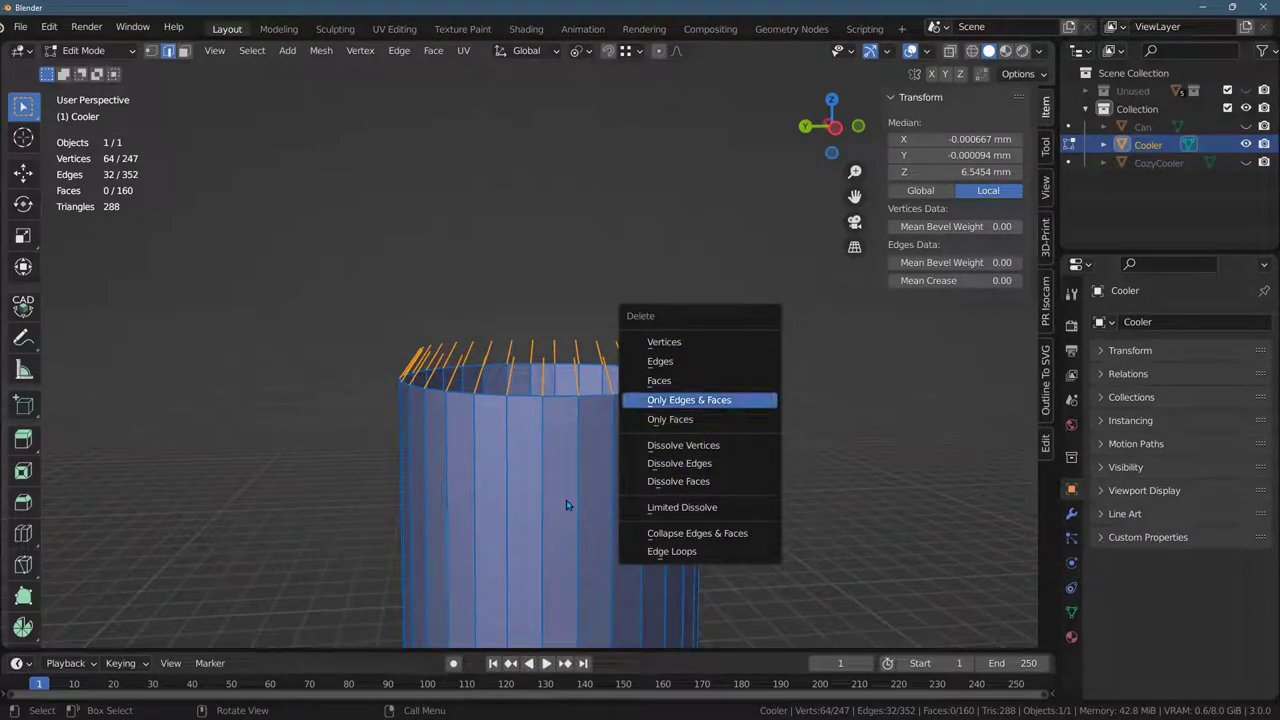
pyautogui.press('Return')
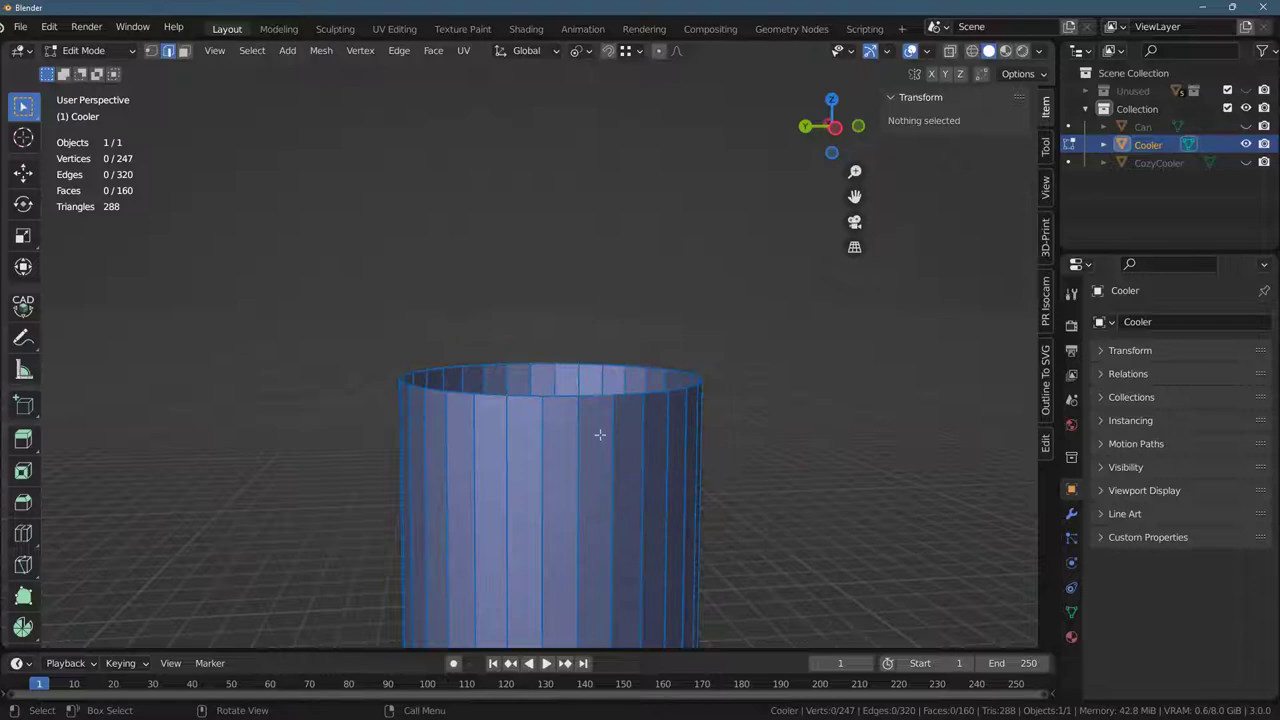
# Select the Cooler's open top edge loop, lower it about 0.47 mm along Z, and clear the selection.
pyautogui.moveTo(599, 434); pyautogui.dragTo(542, 573, button='middle')
pyautogui.moveTo(350, 450); pyautogui.dragTo(454, 235, button='middle')
pyautogui.keyDown('shift'); pyautogui.moveTo(449, 331); pyautogui.dragTo(437, 487, button='middle'); pyautogui.keyUp('shift')
pyautogui.keyDown('alt'); pyautogui.click(457, 279); pyautogui.keyUp('alt')
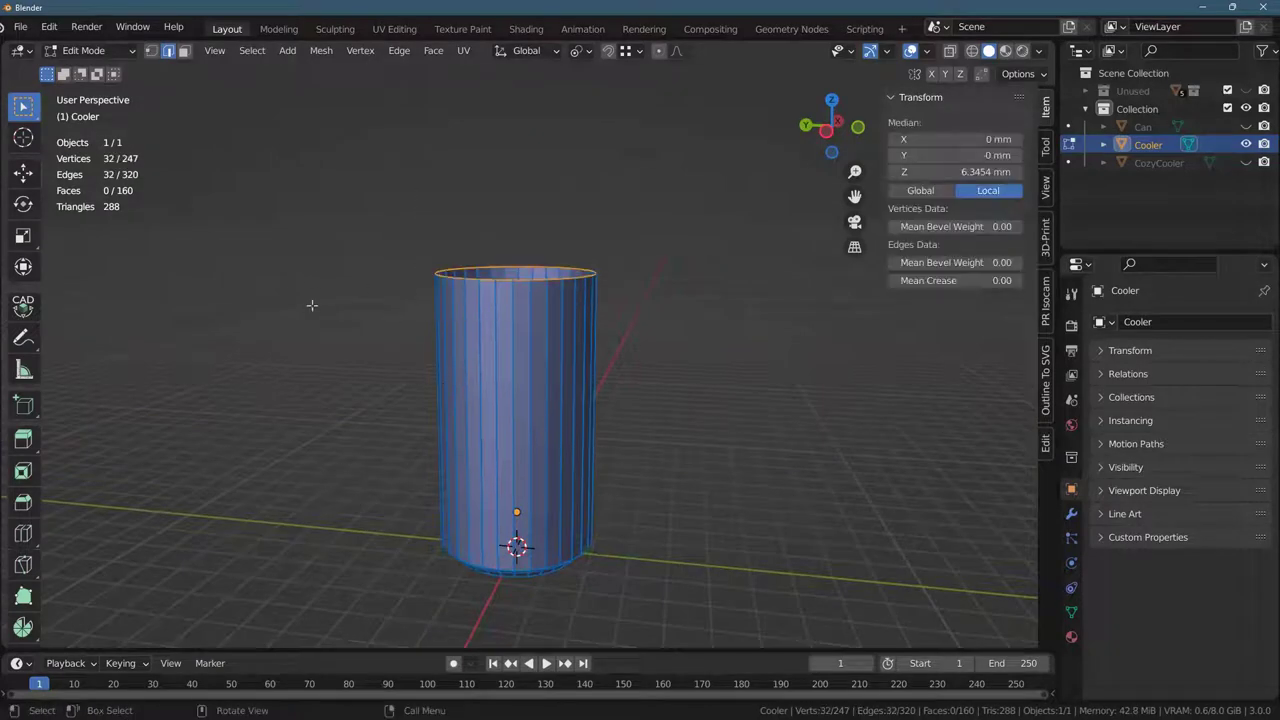
pyautogui.press('g')
pyautogui.press('z')
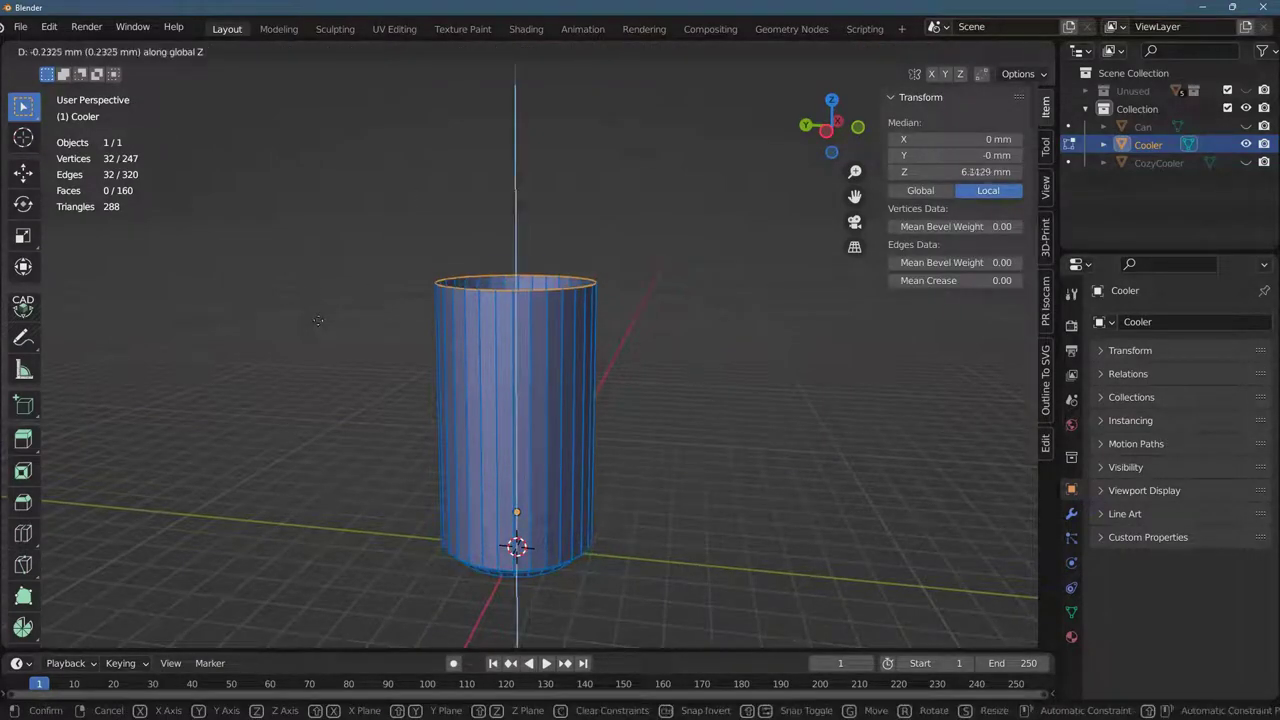
pyautogui.click(326, 328)
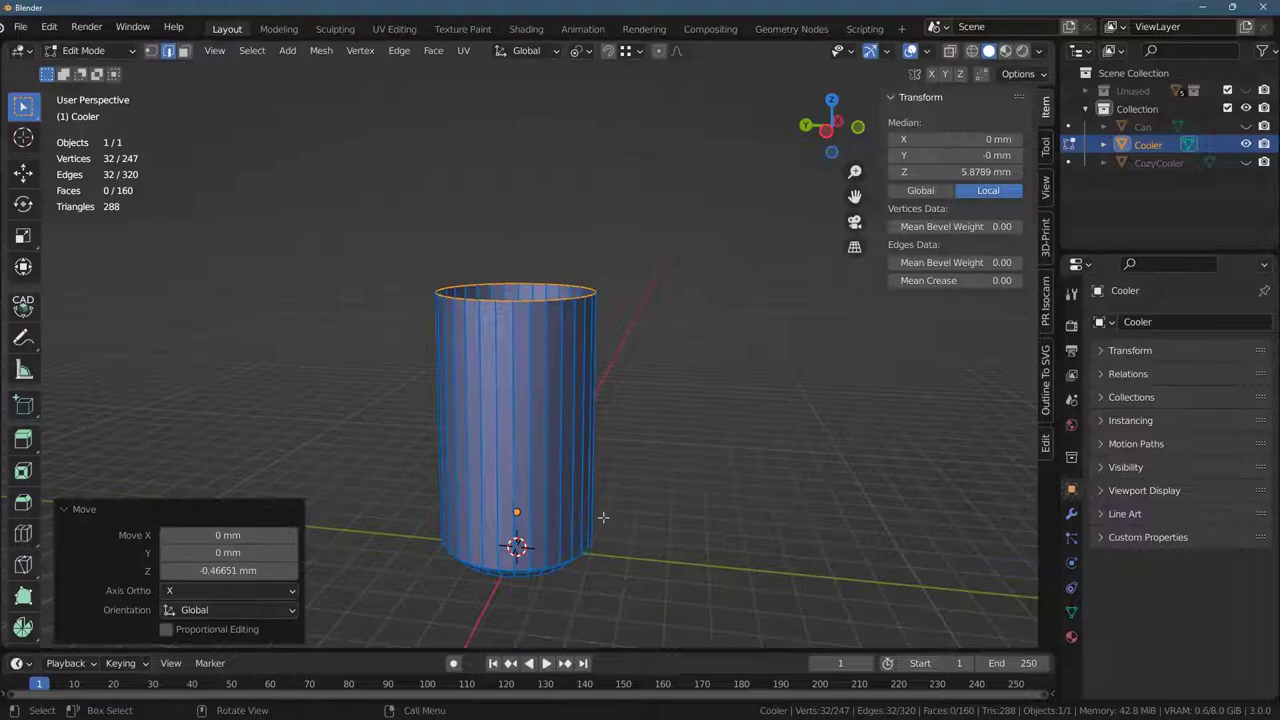
pyautogui.hotkey('alt', 'a')
# Return the Cooler to Object Mode, deselect it, and add a Solidify modifier.
pyautogui.click(1072, 514)
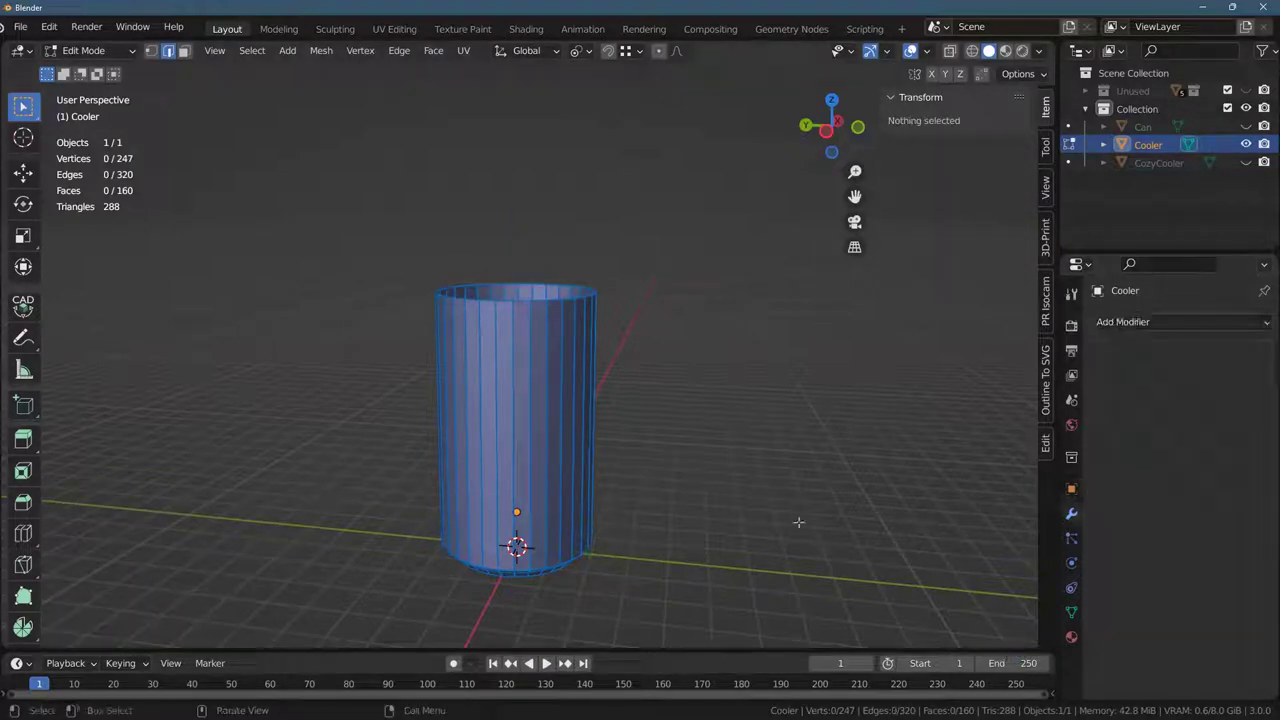
pyautogui.press('Tab')
pyautogui.hotkey('alt', 'a')
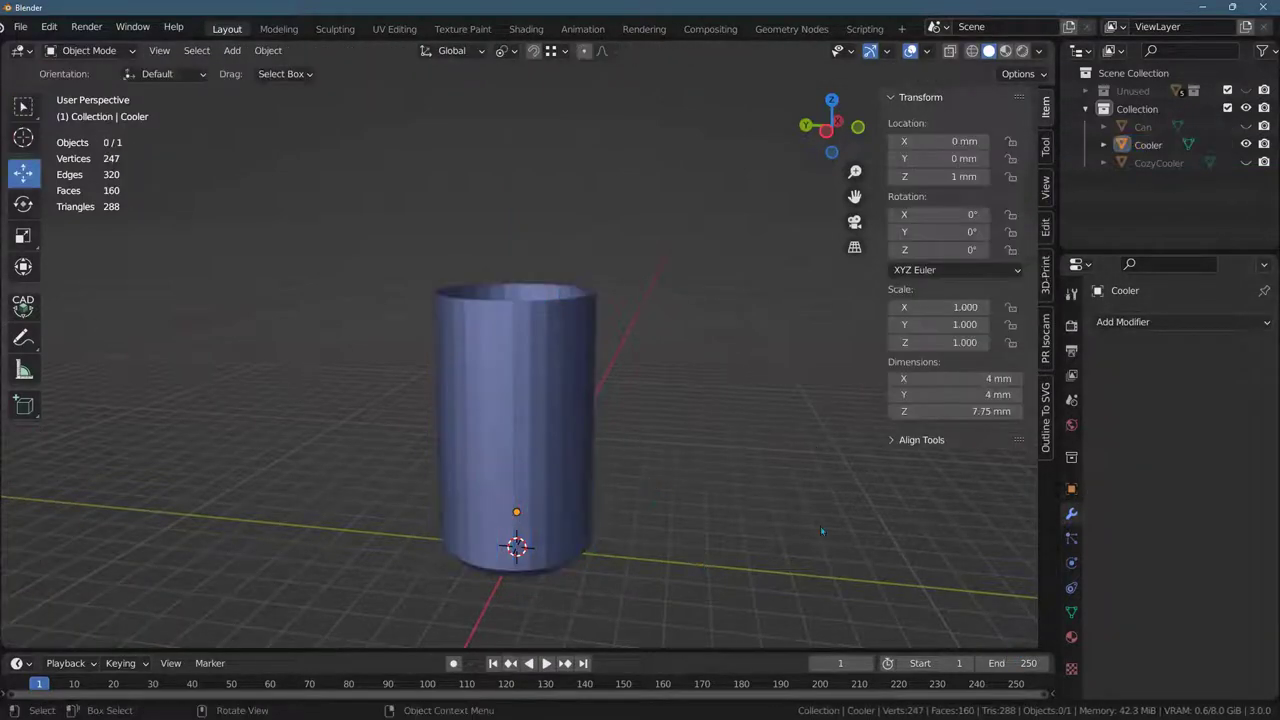
pyautogui.click(1160, 322)
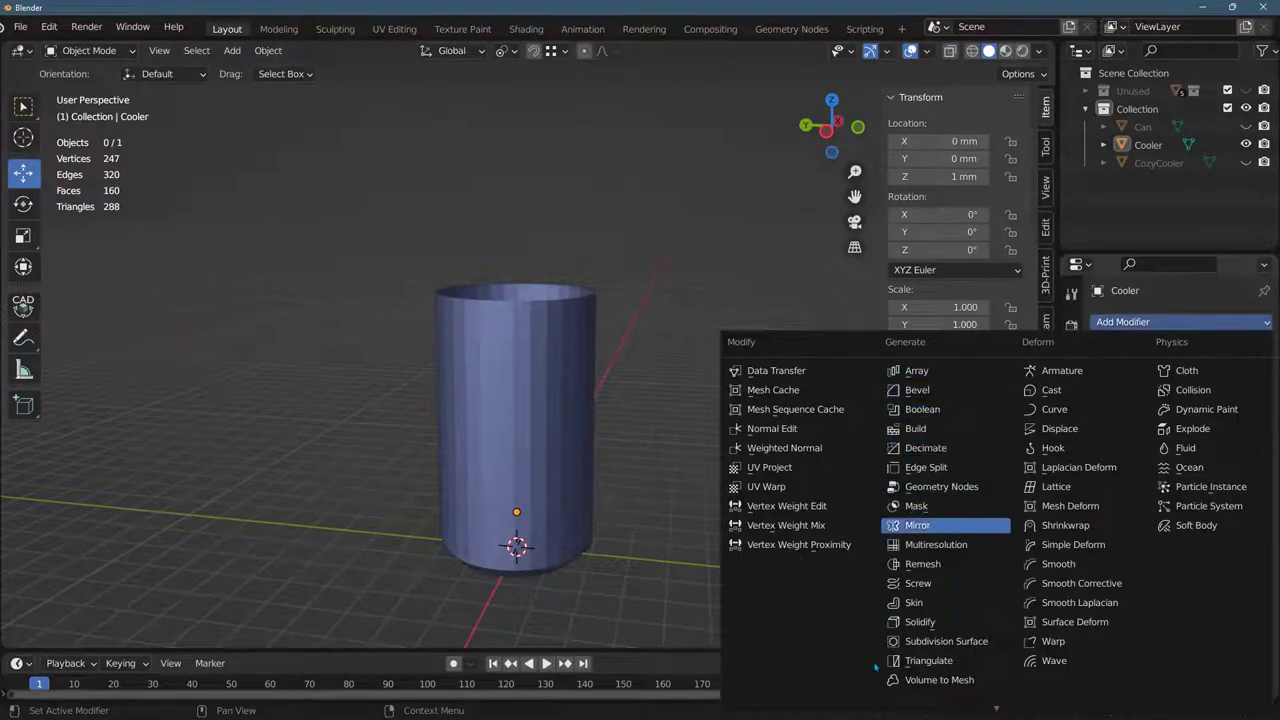
pyautogui.click(920, 621)
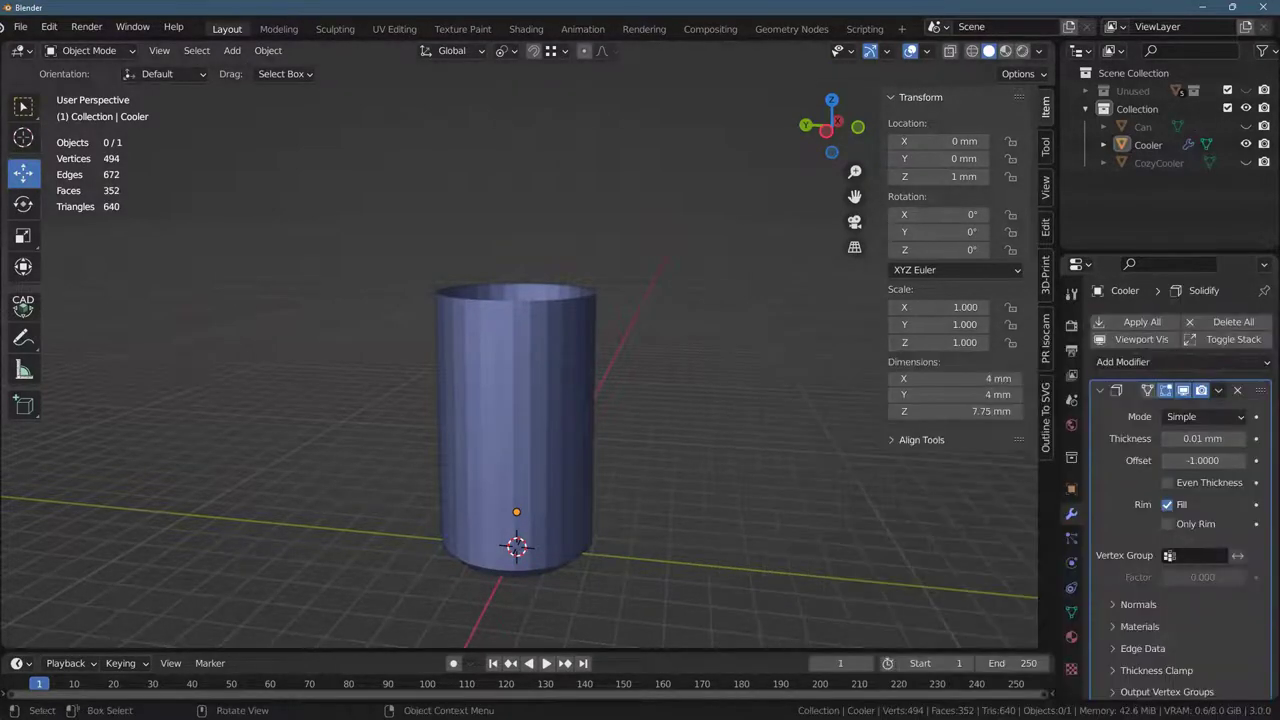
# Set the Solidify offset to 1.0000 and the thickness to about 0.526 mm so the Cooler's wall thickens outward.
pyautogui.moveTo(572, 562); pyautogui.dragTo(590, 632, button='middle')
pyautogui.scroll(5, 451, 388)
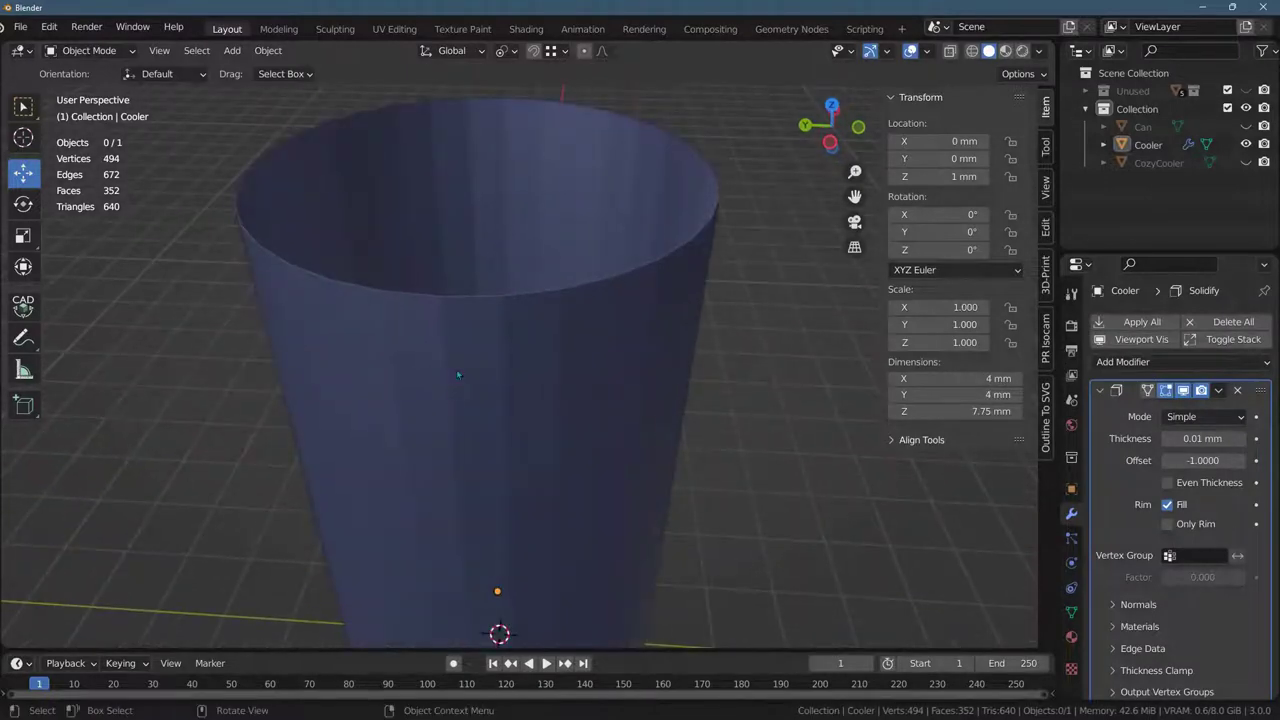
pyautogui.moveTo(423, 334); pyautogui.dragTo(443, 471, button='middle')
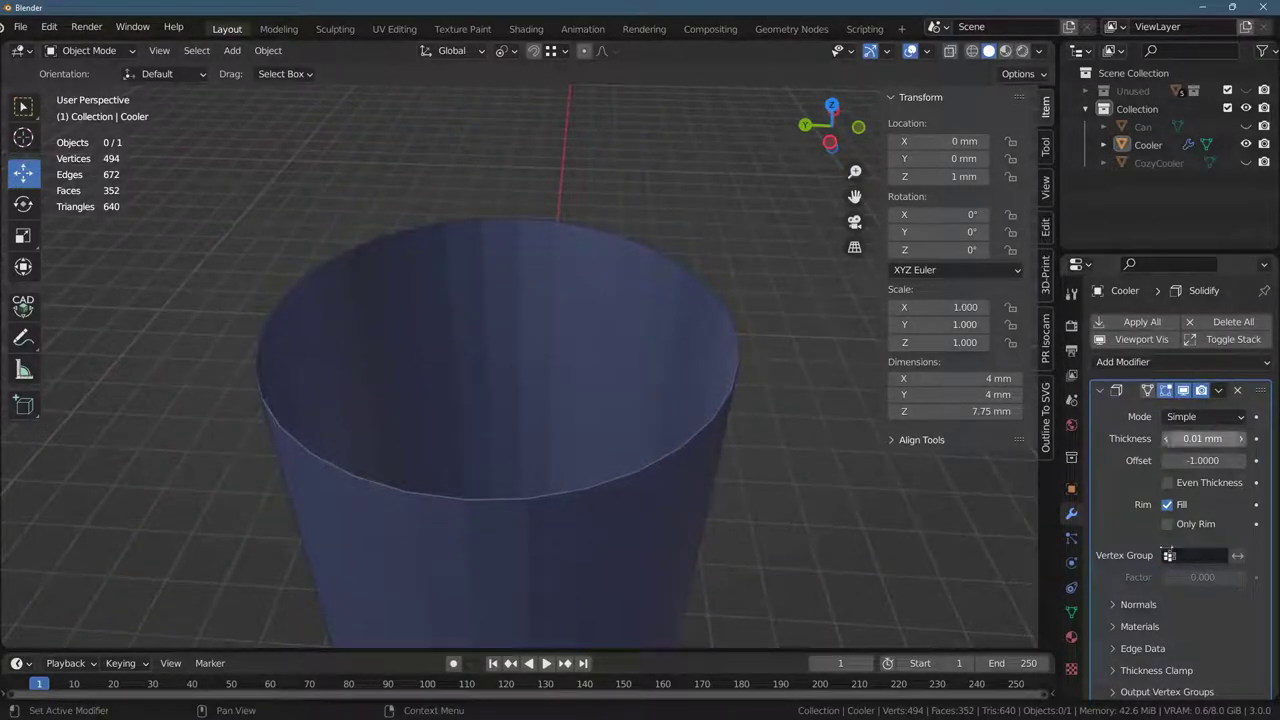
pyautogui.moveTo(1202, 438); pyautogui.dragTo(1245, 460)
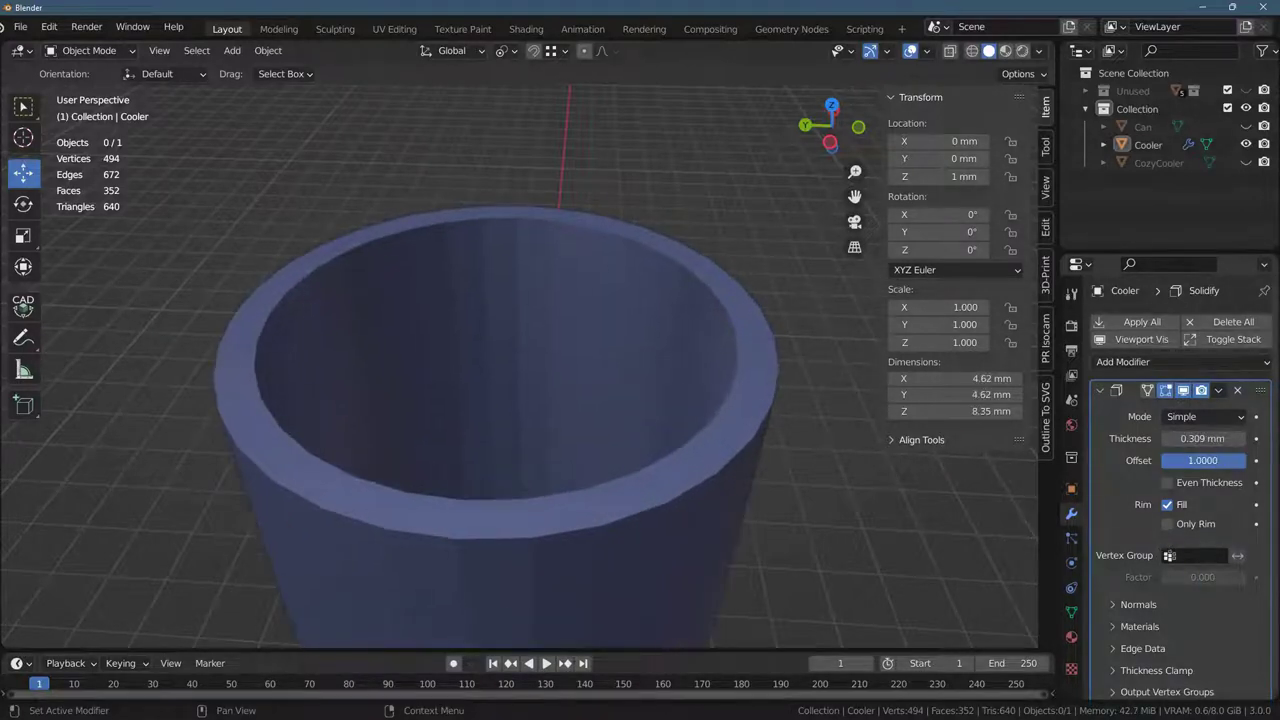
pyautogui.scroll(-5, 429, 451)
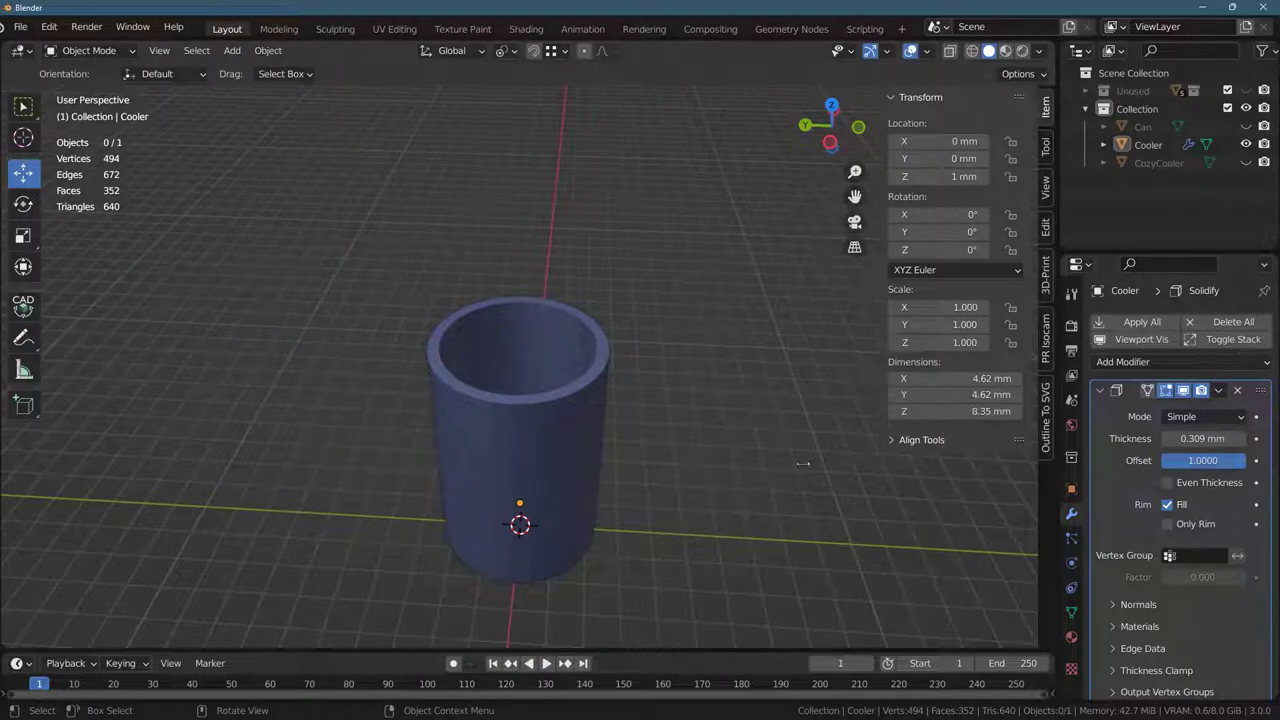
pyautogui.moveTo(1202, 438); pyautogui.dragTo(1155, 438)
# Examine the Cooler's thickened base from below and from the side in solid, wireframe and X-ray display.
pyautogui.moveTo(547, 607); pyautogui.dragTo(570, 466, button='middle')
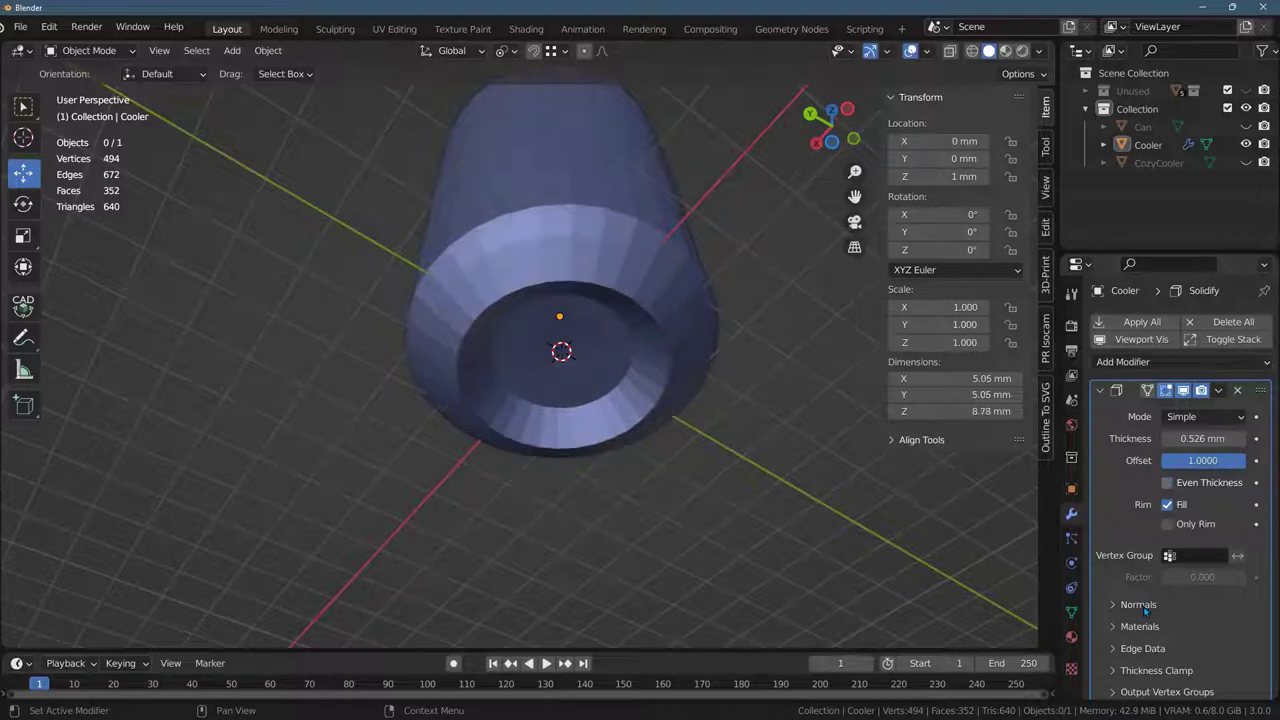
pyautogui.hotkey('ctrl', 'z')
pyautogui.hotkey('ctrl', 'shift', 'z')
pyautogui.moveTo(560, 600); pyautogui.dragTo(604, 533, button='middle')
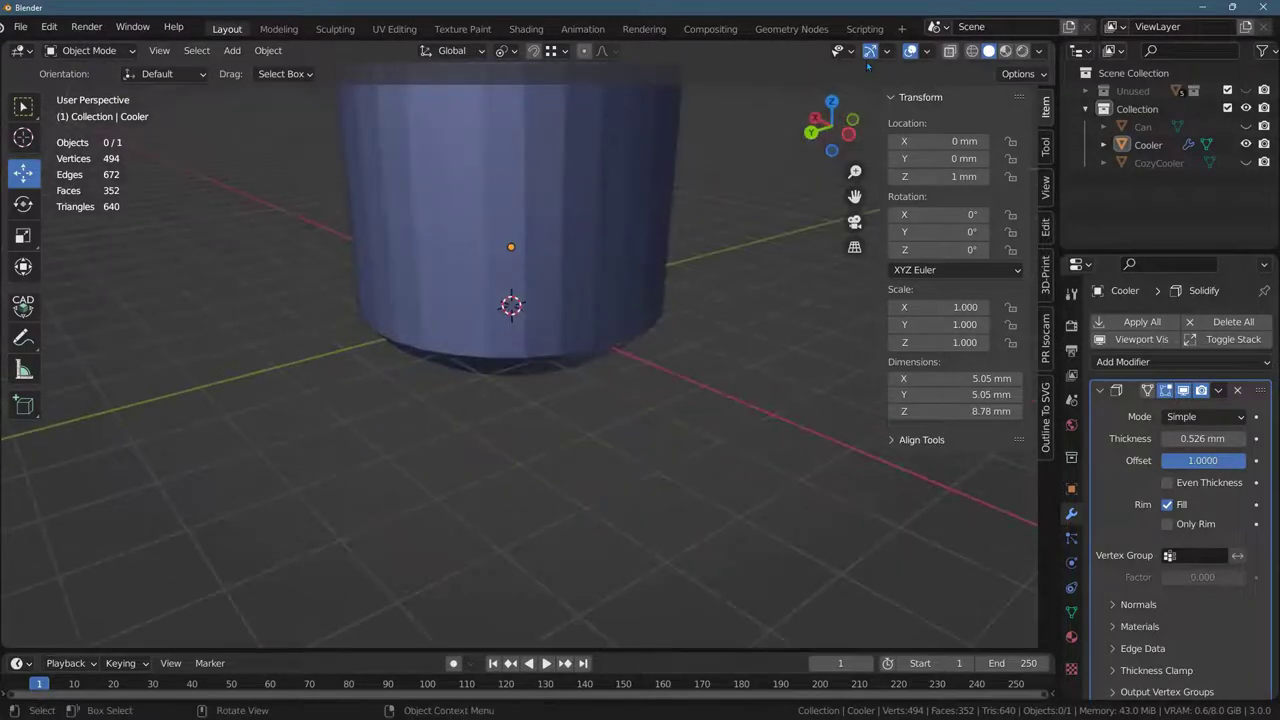
pyautogui.click(950, 51)
pyautogui.moveTo(792, 129); pyautogui.dragTo(792, 104, button='middle')
pyautogui.click(972, 51)
pyautogui.scroll(4, 669, 232)
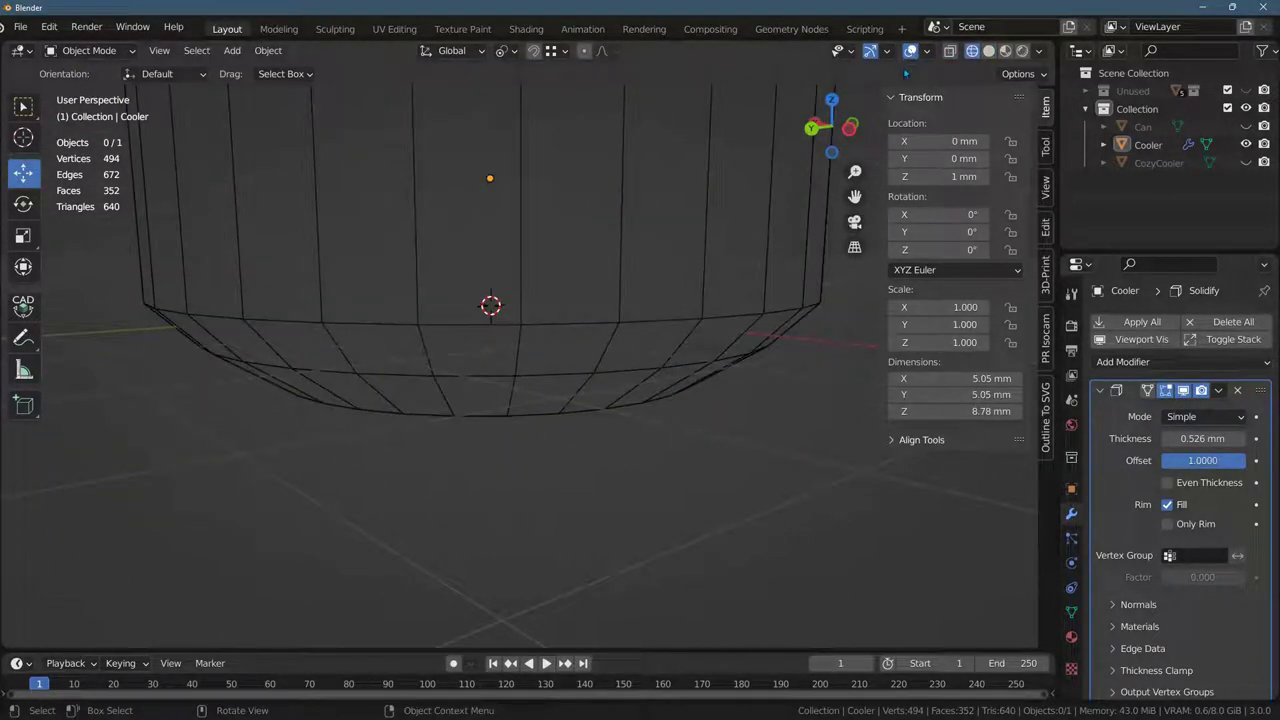
pyautogui.moveTo(241, 272); pyautogui.dragTo(245, 253, button='middle')
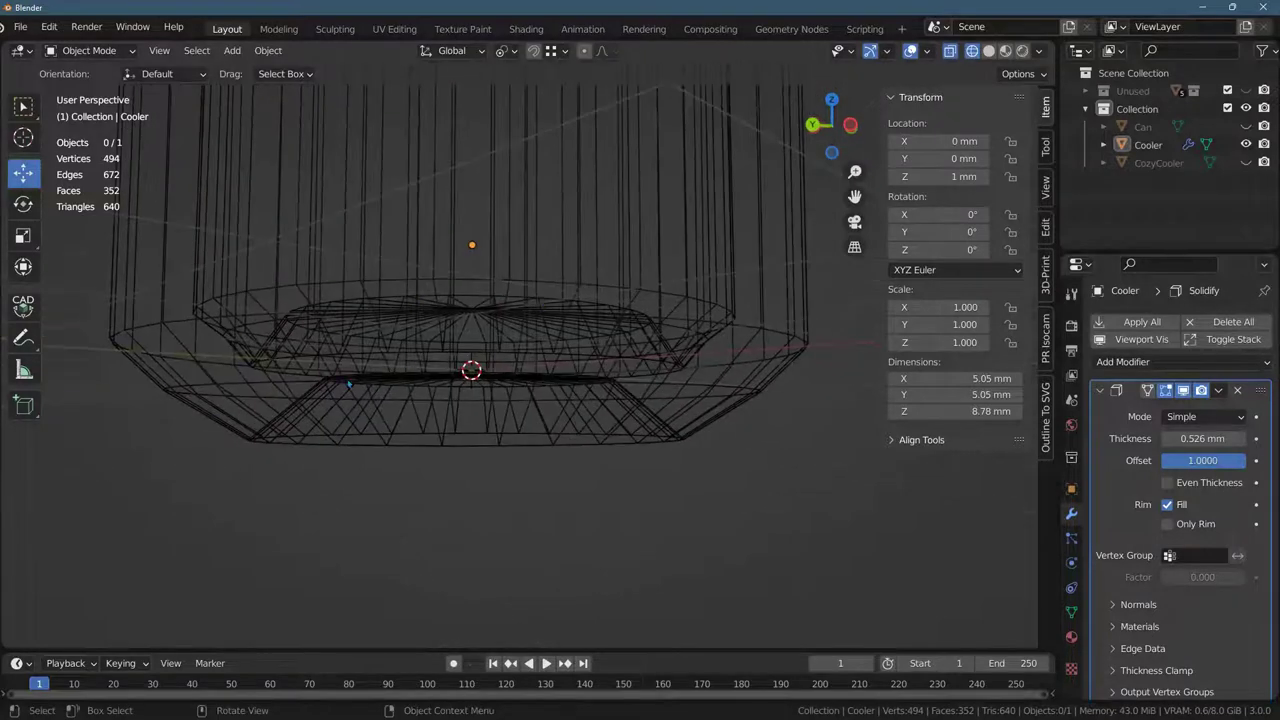
pyautogui.scroll(1, 346, 380)
pyautogui.scroll(-3, 338, 363)
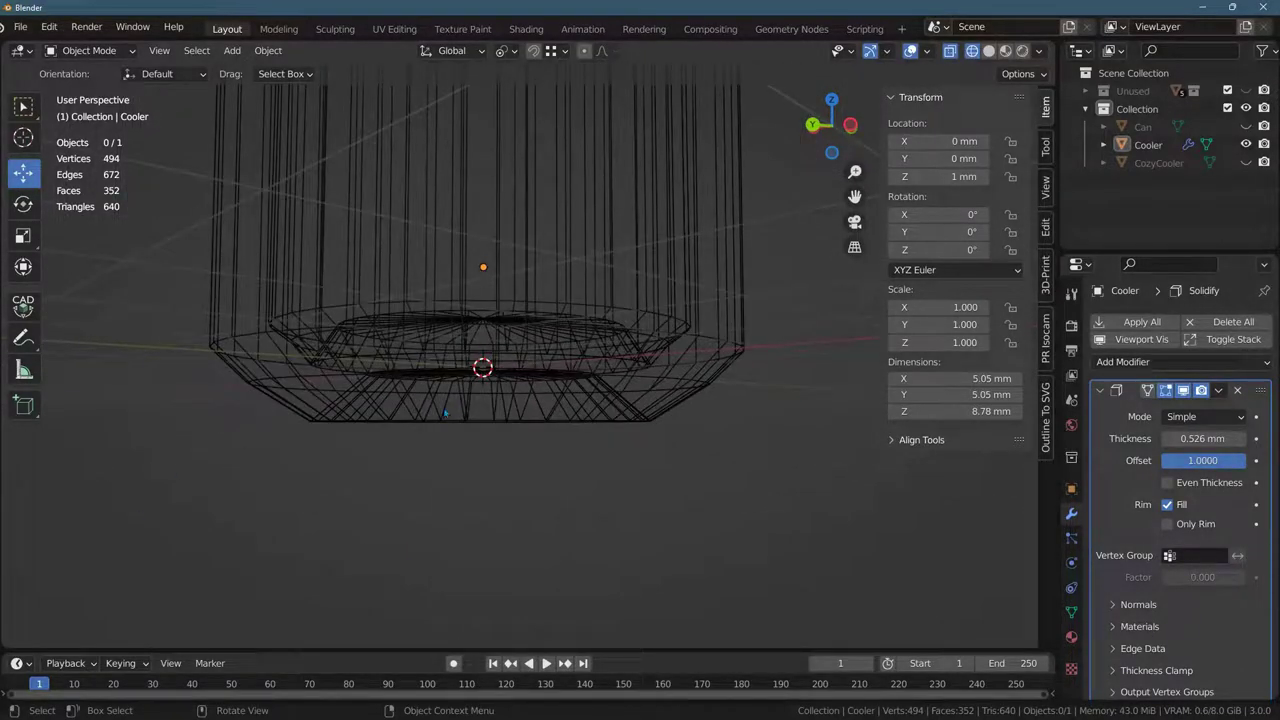
pyautogui.moveTo(445, 413)
pyautogui.mouseDown(button='middle')
pyautogui.moveTo(460, 416)
pyautogui.moveTo(542, 314)
pyautogui.mouseUp(button='middle')
pyautogui.click(988, 52)
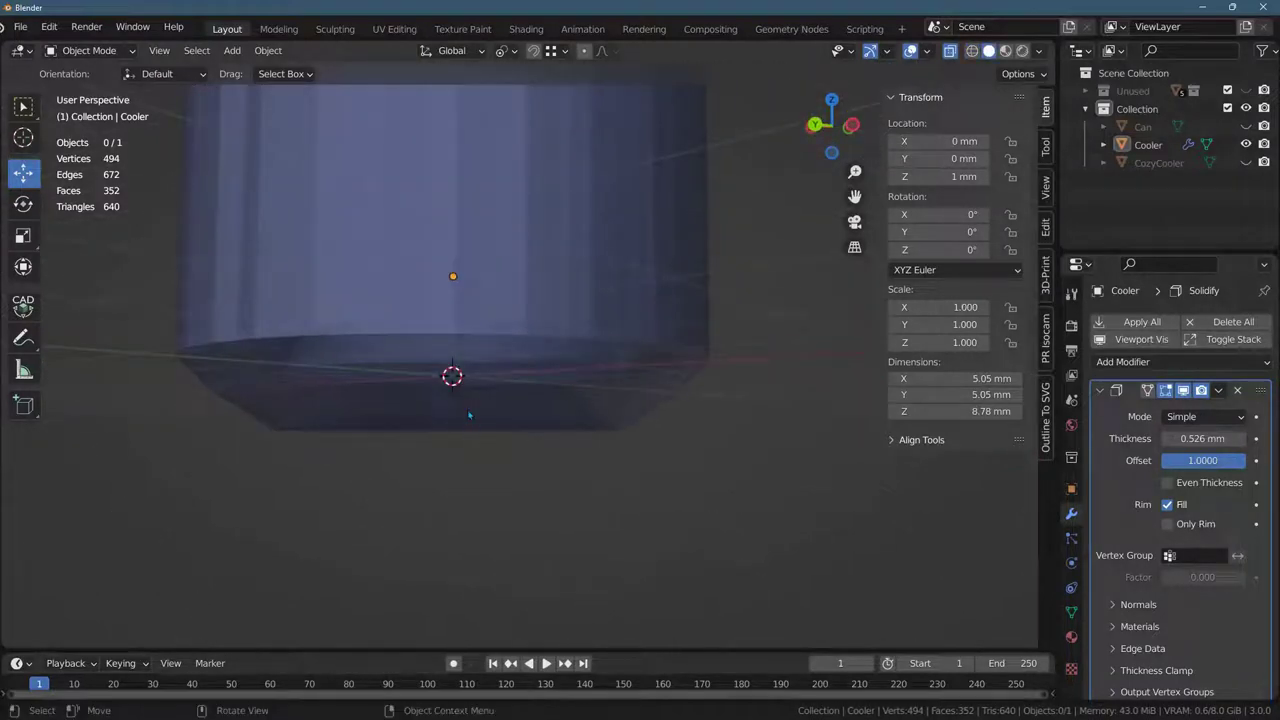
pyautogui.moveTo(471, 415)
pyautogui.mouseDown(button='middle')
pyautogui.moveTo(393, 410)
pyautogui.moveTo(561, 594)
pyautogui.moveTo(560, 420)
pyautogui.mouseUp(button='middle')
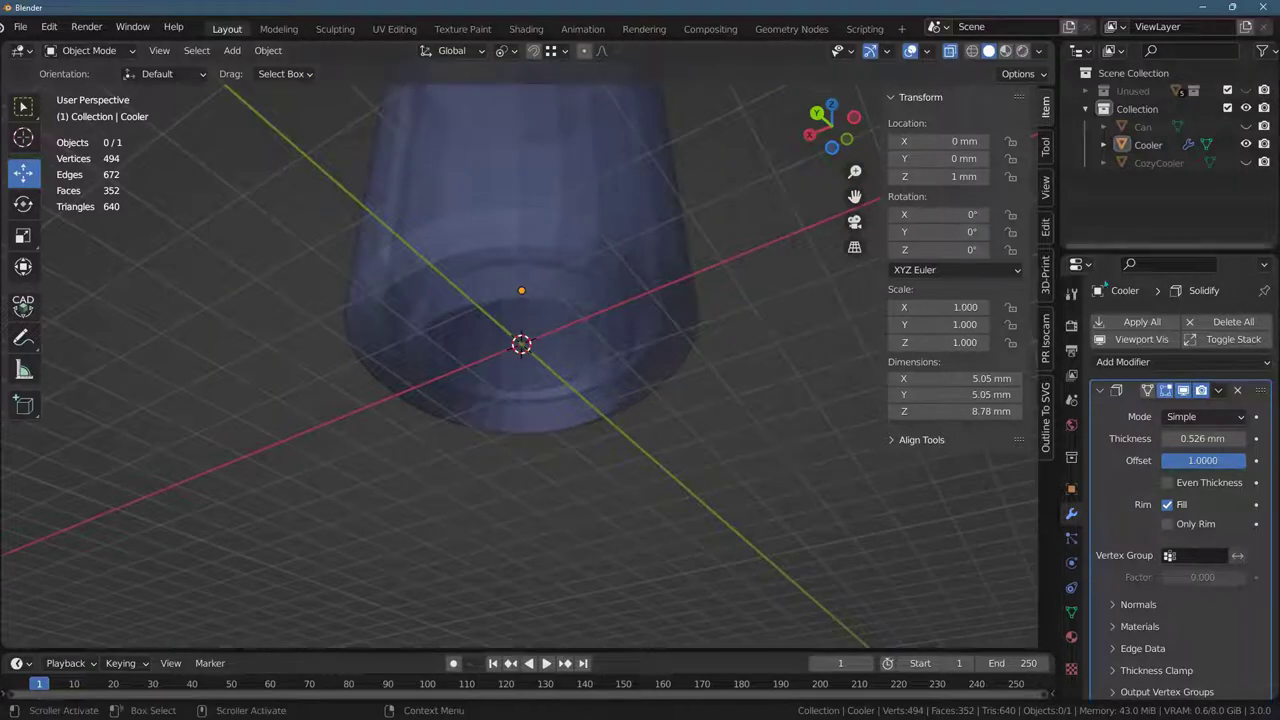
# Show the CozyCooler, hide the Cooler, and turn off X-ray to view the finished sleeve from above.
pyautogui.click(1245, 162)
pyautogui.click(1245, 144)
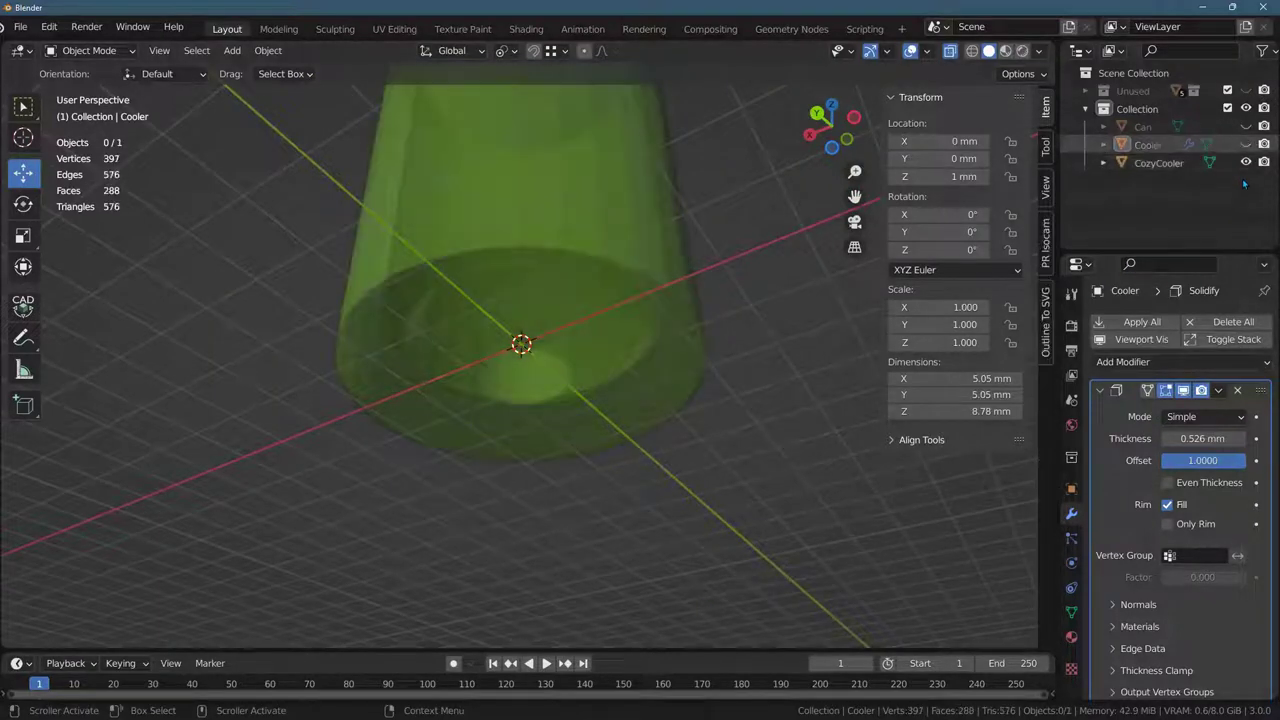
pyautogui.moveTo(552, 344); pyautogui.dragTo(742, 163, button='middle')
pyautogui.moveTo(877, 77); pyautogui.dragTo(252, 283, button='middle')
pyautogui.moveTo(272, 357); pyautogui.dragTo(371, 443, button='middle')
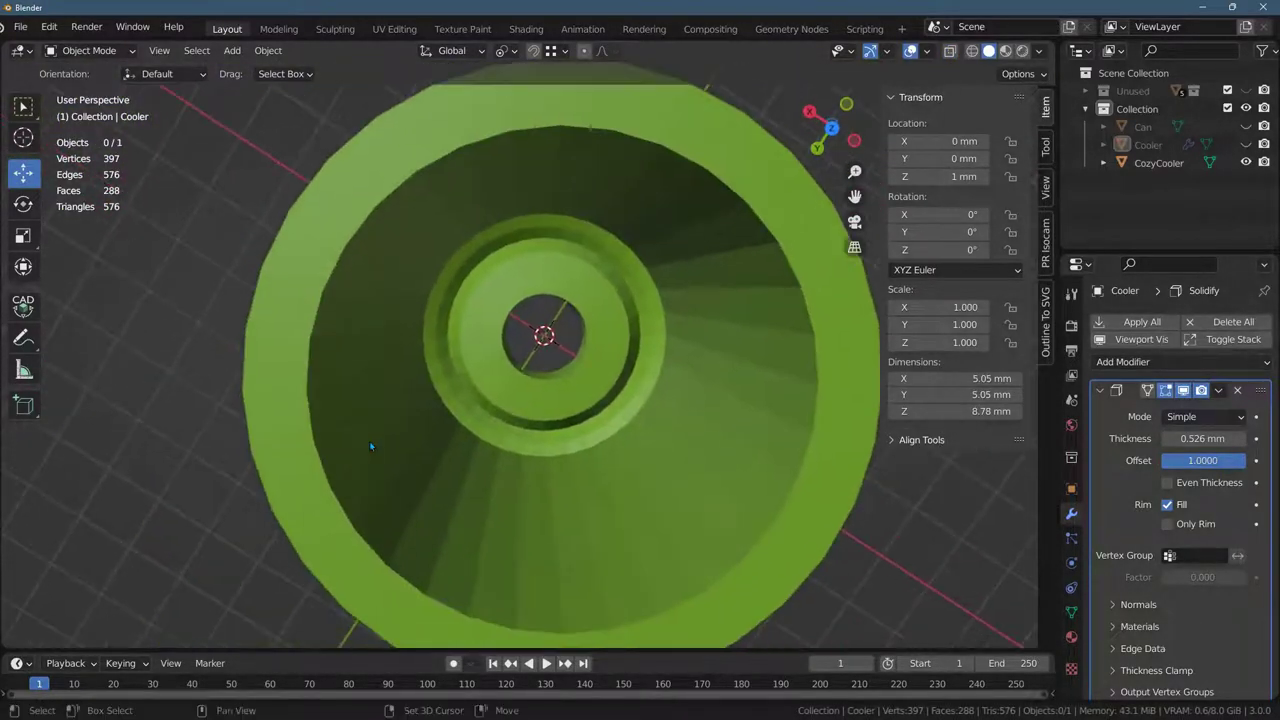
# Examine the CozyCooler's inner base ring, central hole and flat underside from above and below.
pyautogui.scroll(3, 386, 423)
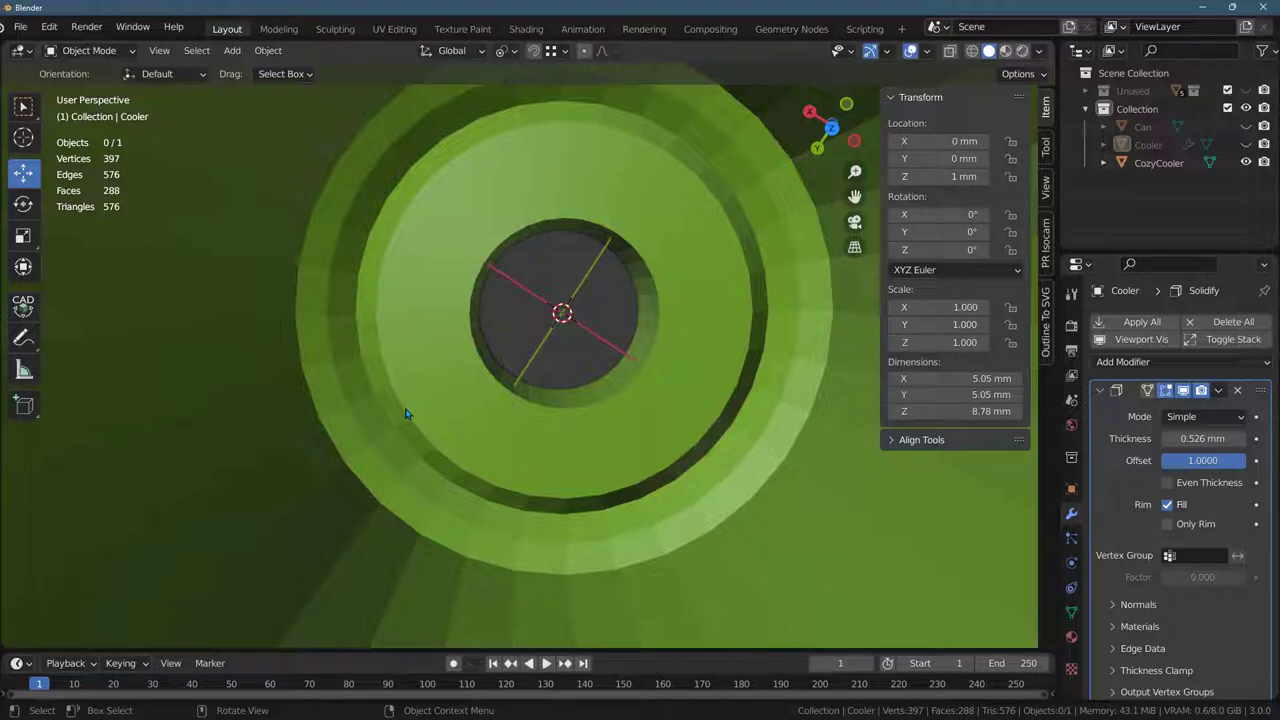
pyautogui.scroll(-8, 362, 435)
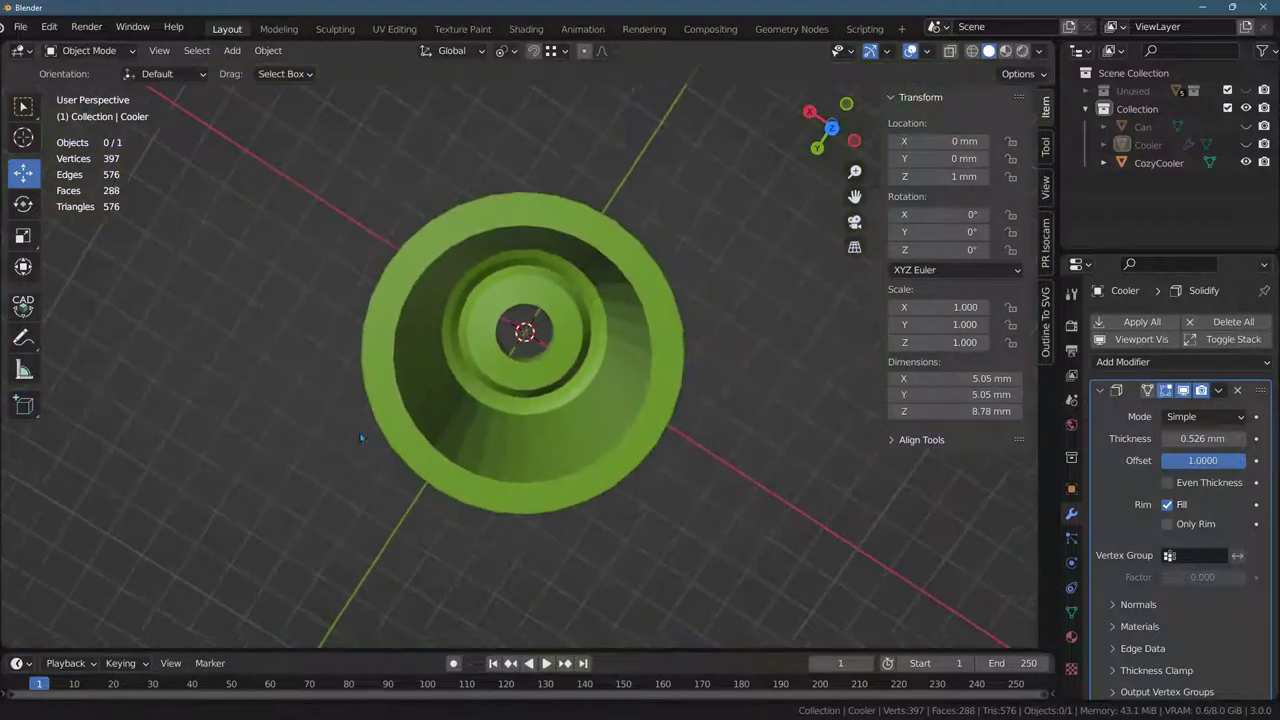
pyautogui.scroll(8, 350, 396)
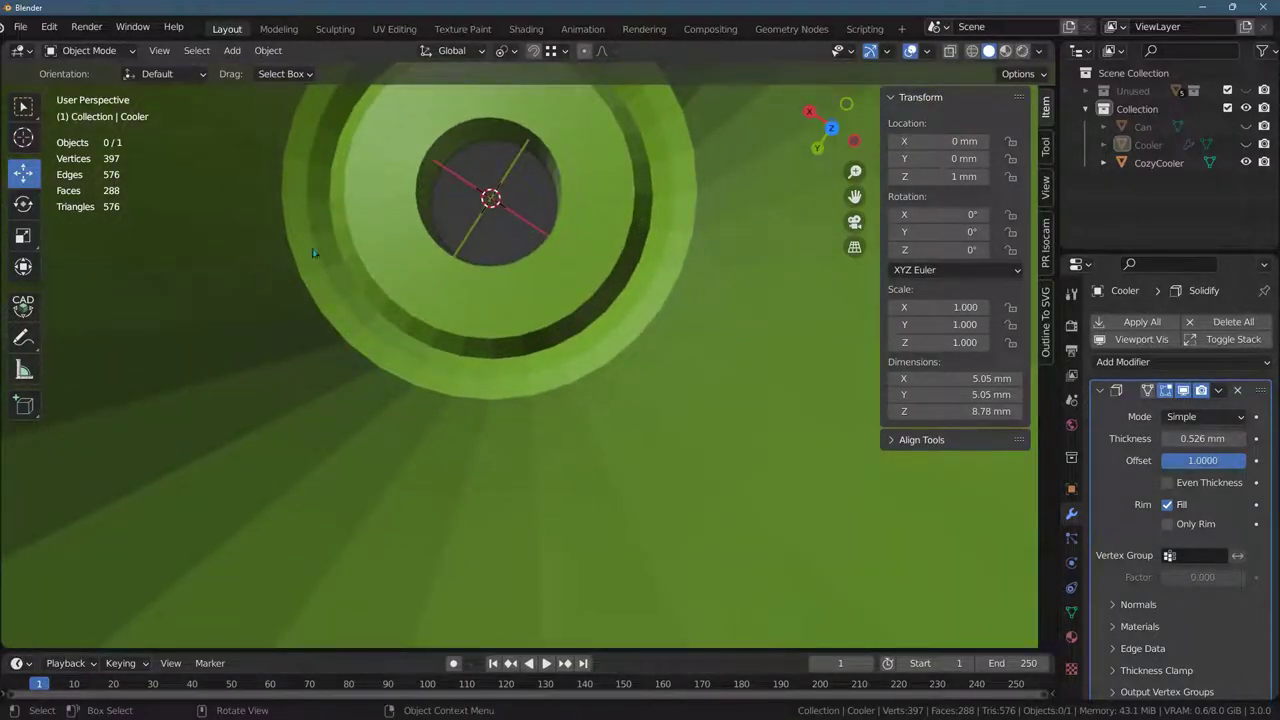
pyautogui.scroll(-5, 313, 253)
pyautogui.moveTo(374, 395); pyautogui.dragTo(326, 266, button='middle')
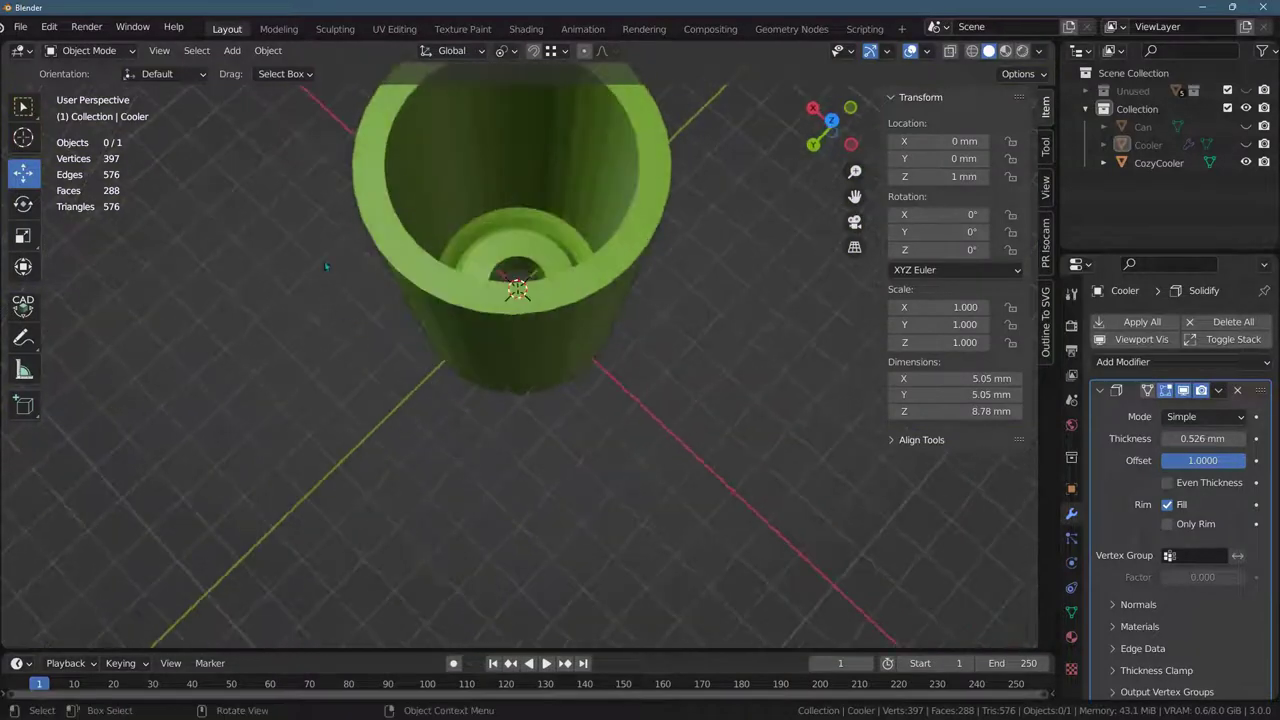
pyautogui.moveTo(351, 334); pyautogui.dragTo(332, 313, button='middle')
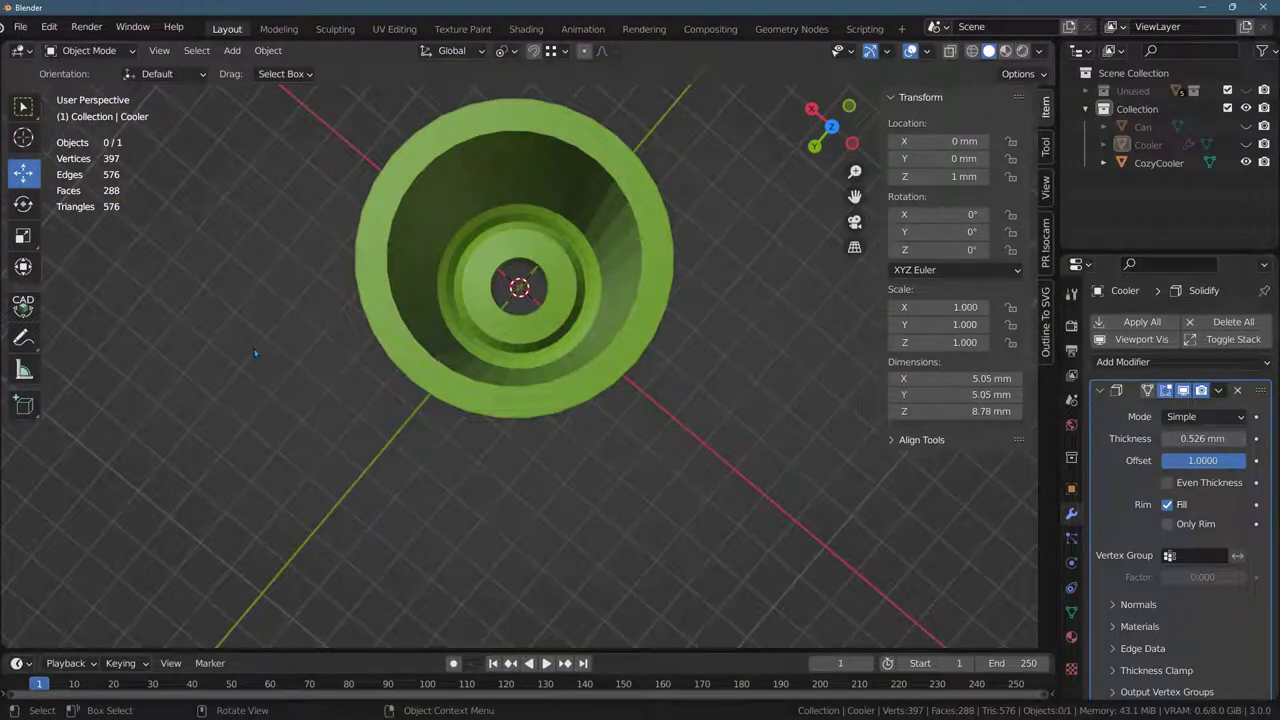
pyautogui.moveTo(470, 546); pyautogui.dragTo(477, 345, button='middle')
pyautogui.scroll(4, 476, 310)
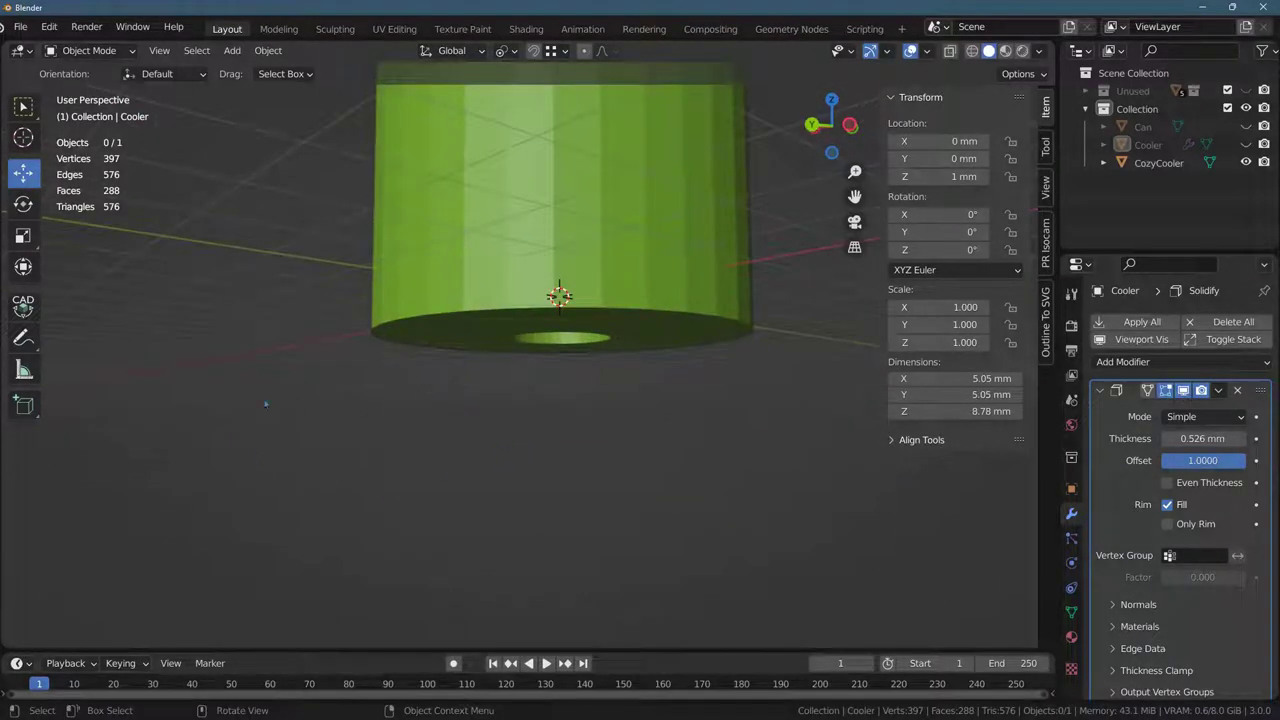
pyautogui.moveTo(381, 430); pyautogui.dragTo(374, 251, button='middle')
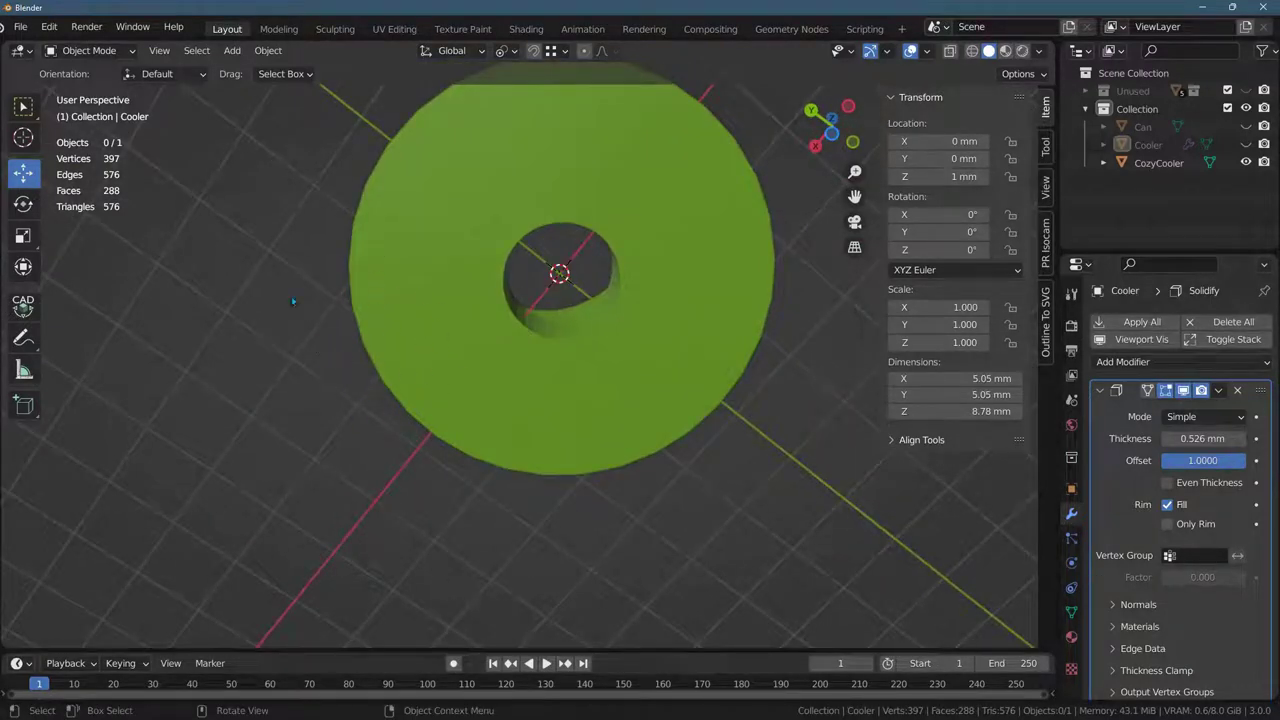
pyautogui.moveTo(445, 264); pyautogui.dragTo(462, 465, button='middle')
pyautogui.moveTo(571, 446); pyautogui.dragTo(587, 521, button='middle')
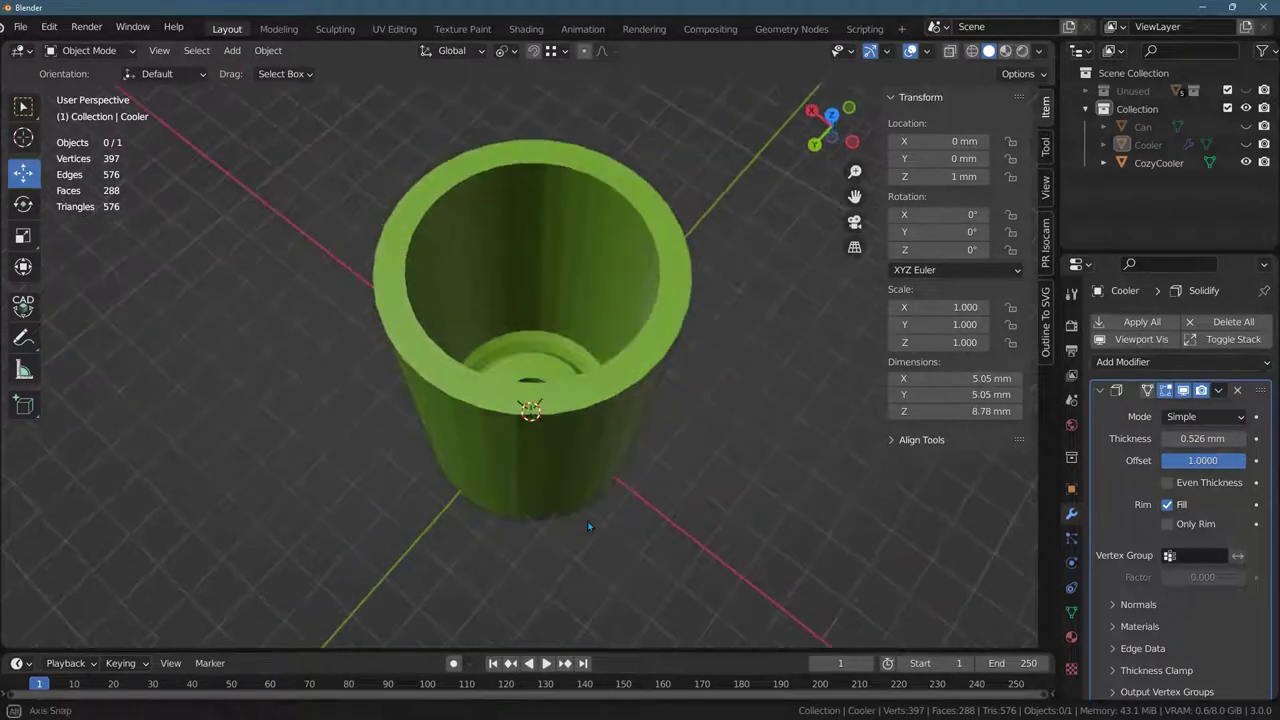